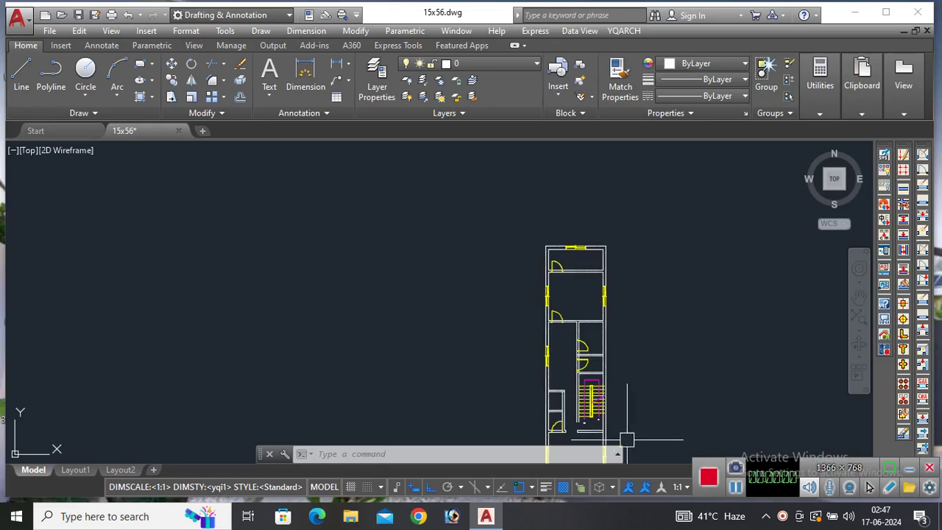
Zoom into the top rooms and run AW (hole_win), choosing Style to show default window types
{"action": "scroll", "coordinate": [505, 305], "scroll_direction": "up", "scroll_amount": 2}
{"action": "scroll", "coordinate": [478, 273], "scroll_direction": "up", "scroll_amount": 4}
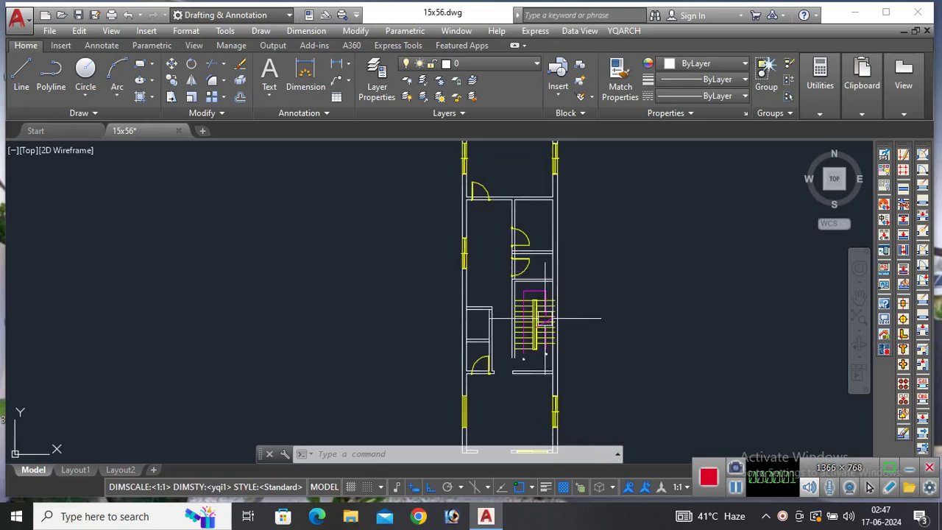
{"action": "scroll", "coordinate": [546, 317], "scroll_direction": "down", "scroll_amount": 2}
{"action": "scroll", "coordinate": [522, 210], "scroll_direction": "up", "scroll_amount": 2}
{"action": "middle_click_drag", "start_coordinate": [532, 213], "coordinate": [515, 269]}
{"action": "scroll", "coordinate": [515, 269], "scroll_direction": "up", "scroll_amount": 2}
{"action": "scroll", "coordinate": [537, 235], "scroll_direction": "up", "scroll_amount": 4}
{"action": "type", "text": "aw"}
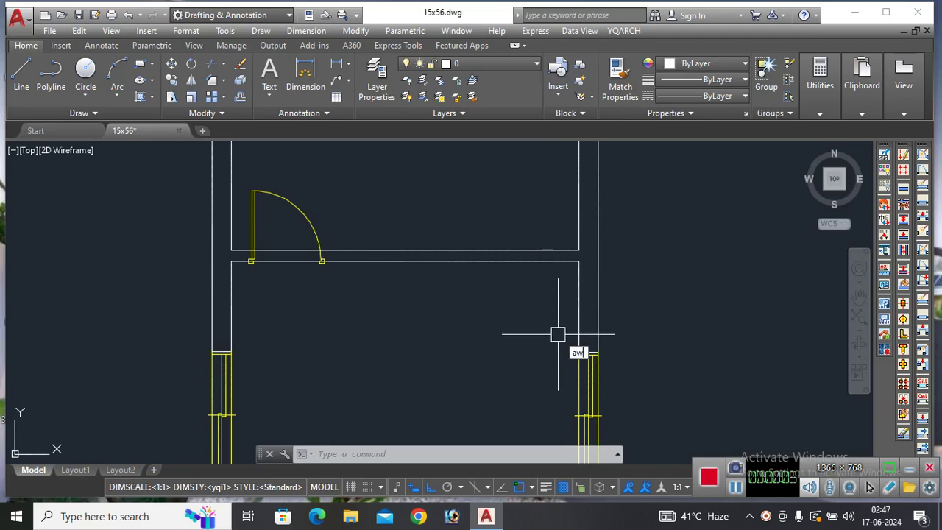
{"action": "key", "text": "Return"}
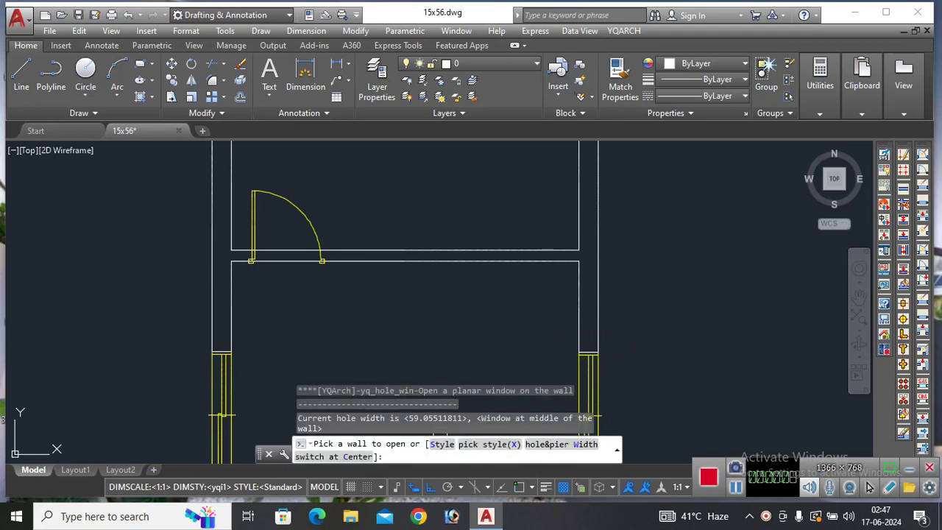
{"action": "left_click", "coordinate": [441, 444]}
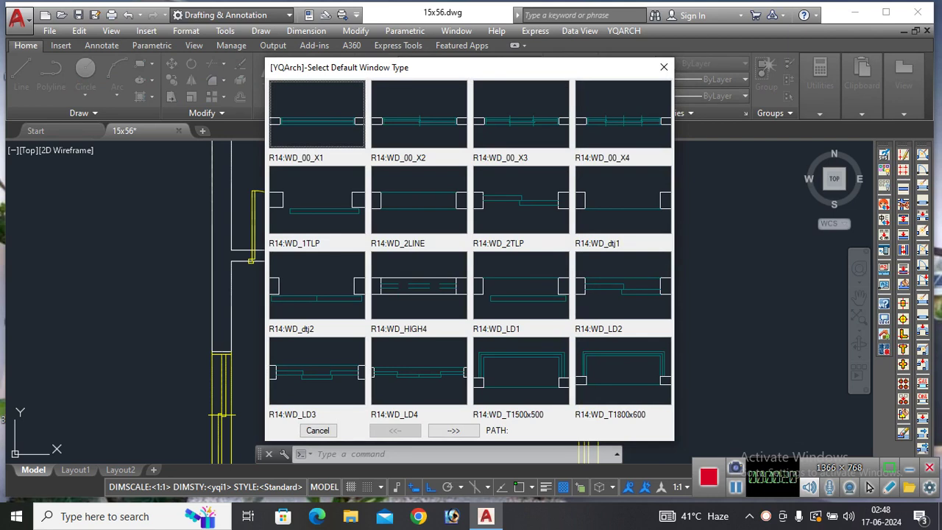
Pick plain window type R14:WD_00_X1 and cut a window into the wall between the top rooms
{"action": "double_click", "coordinate": [316, 114]}
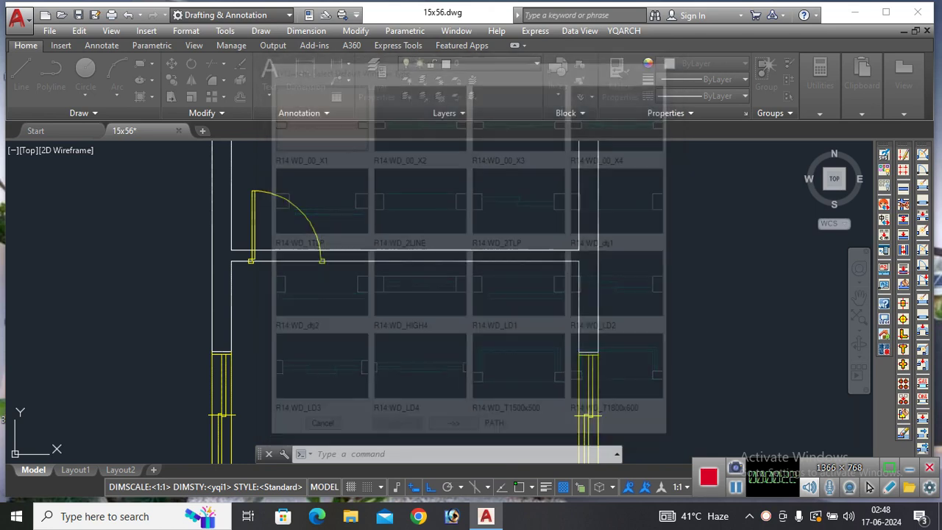
{"action": "left_click", "coordinate": [435, 270]}
{"action": "left_click", "coordinate": [444, 251]}
{"action": "left_click", "coordinate": [448, 251]}
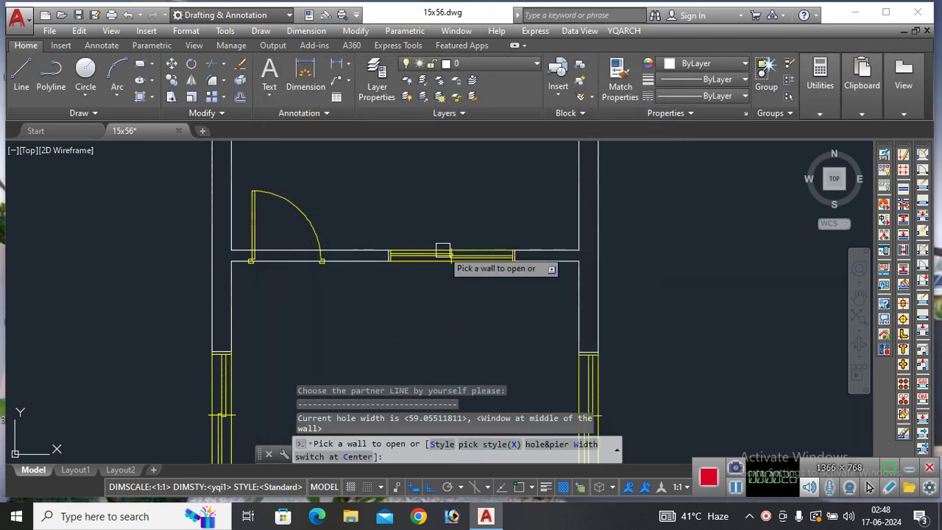
Add windows to the top room's right and left outer walls and the wall above the room
{"action": "scroll", "coordinate": [599, 248], "scroll_direction": "down", "scroll_amount": 4}
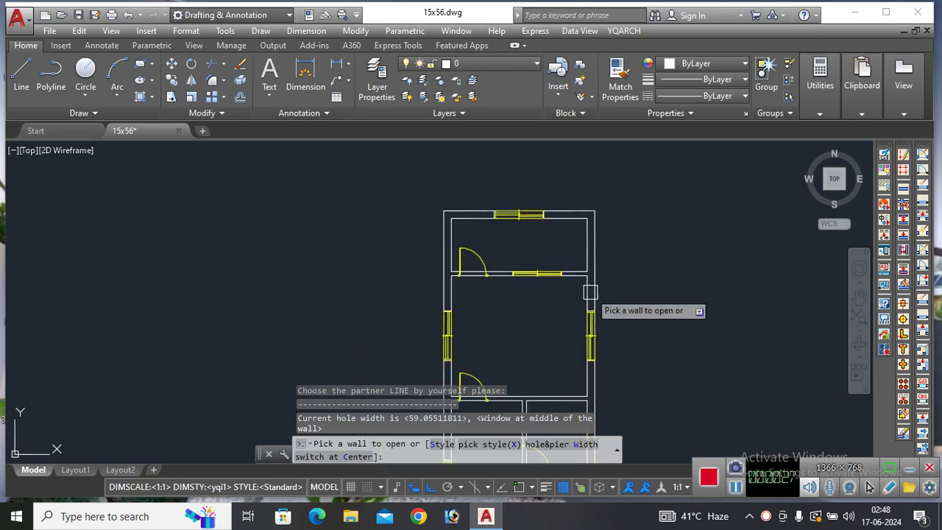
{"action": "scroll", "coordinate": [583, 241], "scroll_direction": "up", "scroll_amount": 2}
{"action": "left_click", "coordinate": [583, 241]}
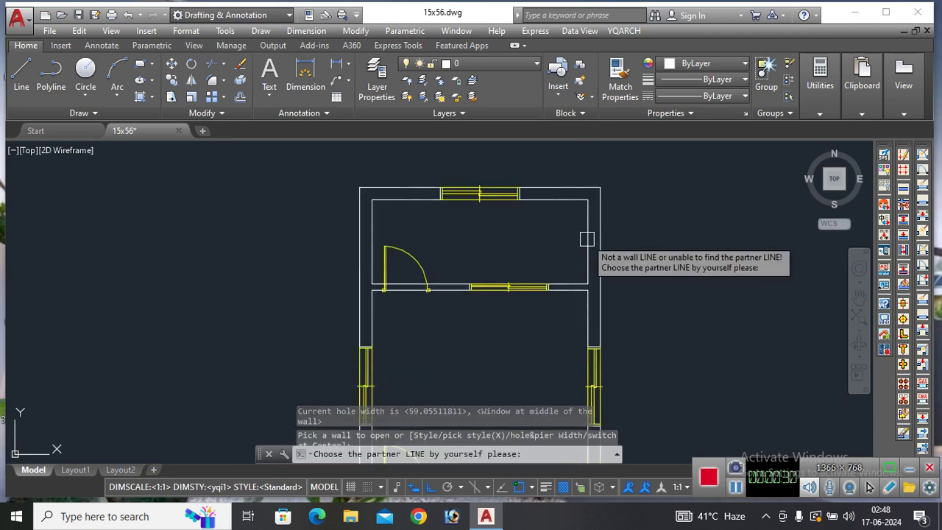
{"action": "left_click", "coordinate": [596, 237]}
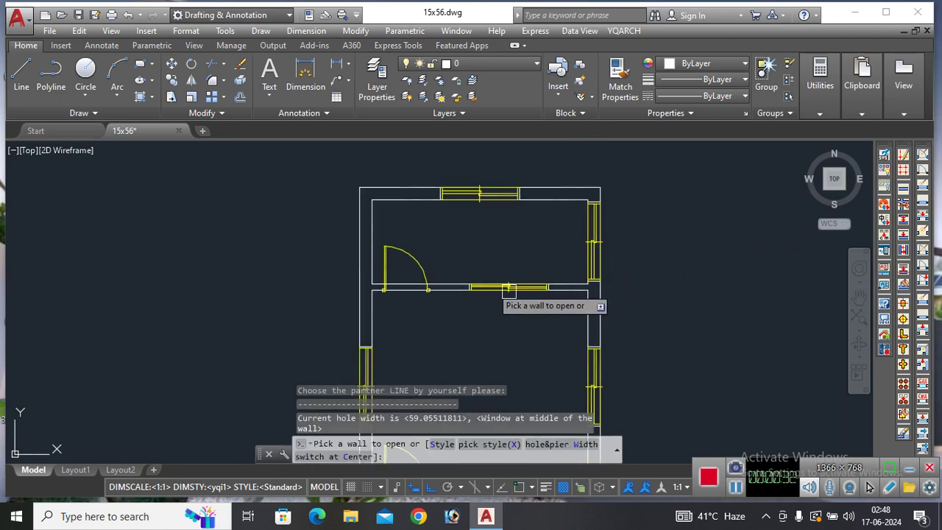
{"action": "left_click", "coordinate": [364, 234]}
{"action": "left_click", "coordinate": [372, 234]}
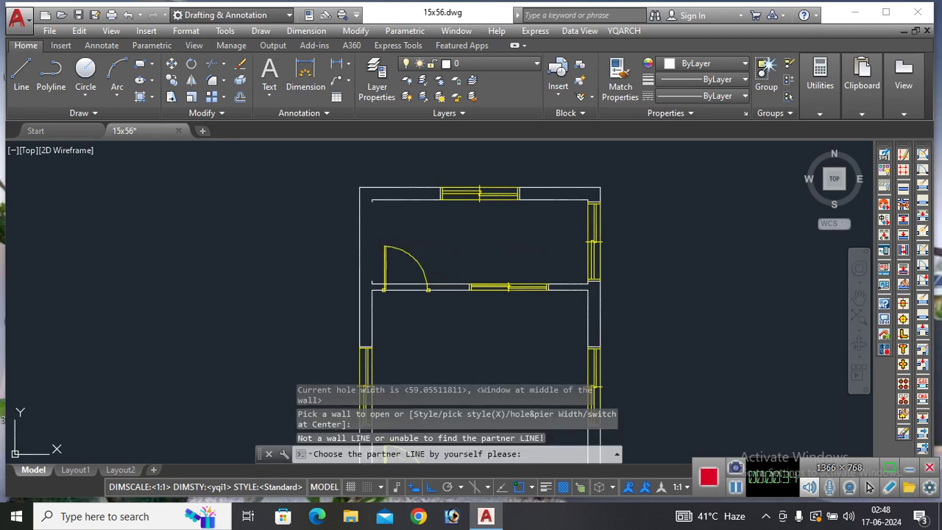
{"action": "scroll", "coordinate": [468, 225], "scroll_direction": "down", "scroll_amount": 4}
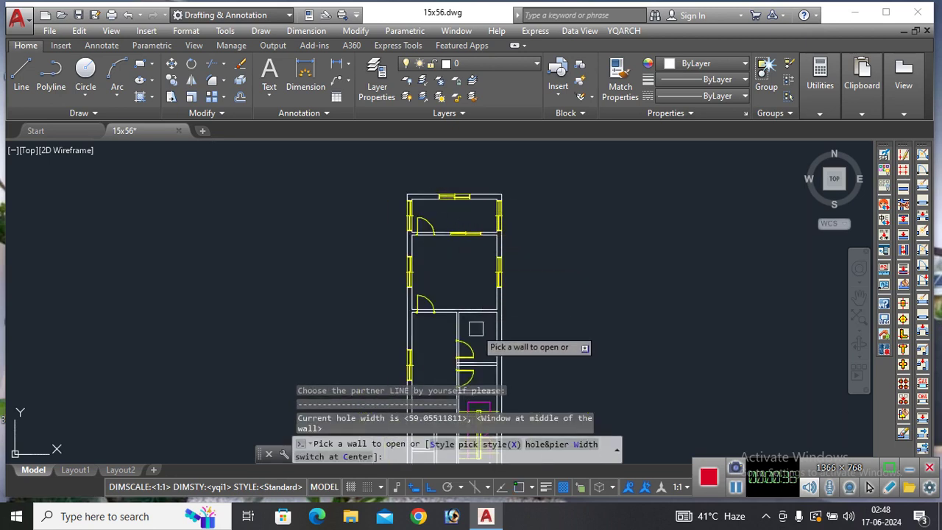
{"action": "scroll", "coordinate": [474, 316], "scroll_direction": "up", "scroll_amount": 5}
{"action": "left_click", "coordinate": [482, 265]}
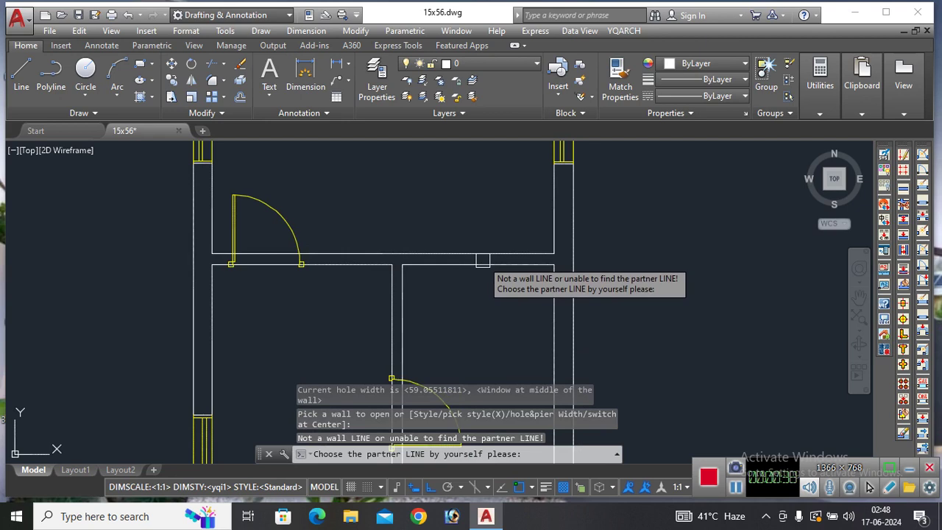
{"action": "left_click", "coordinate": [515, 254]}
Add windows to the wall beside the small room and another outer wall
{"action": "scroll", "coordinate": [554, 212], "scroll_direction": "down", "scroll_amount": 3}
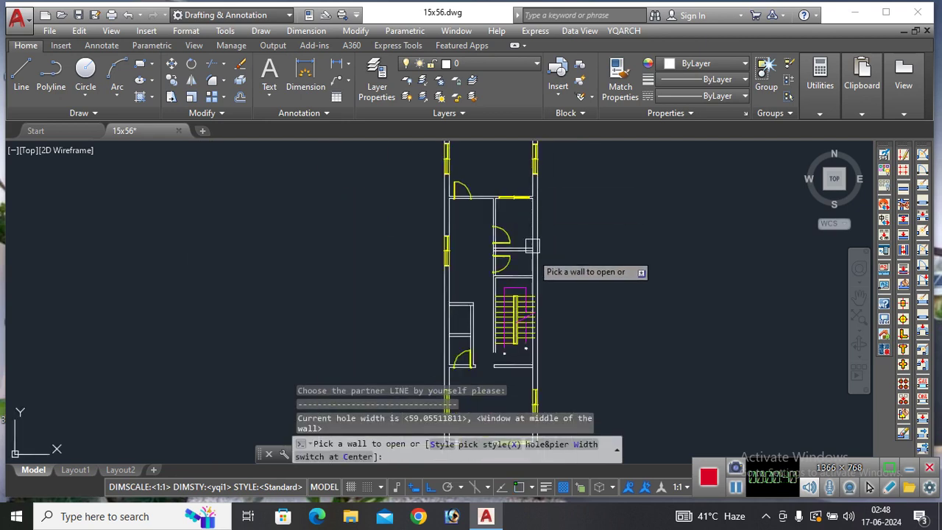
{"action": "middle_click_drag", "start_coordinate": [538, 331], "coordinate": [493, 187]}
{"action": "scroll", "coordinate": [438, 248], "scroll_direction": "up", "scroll_amount": 2}
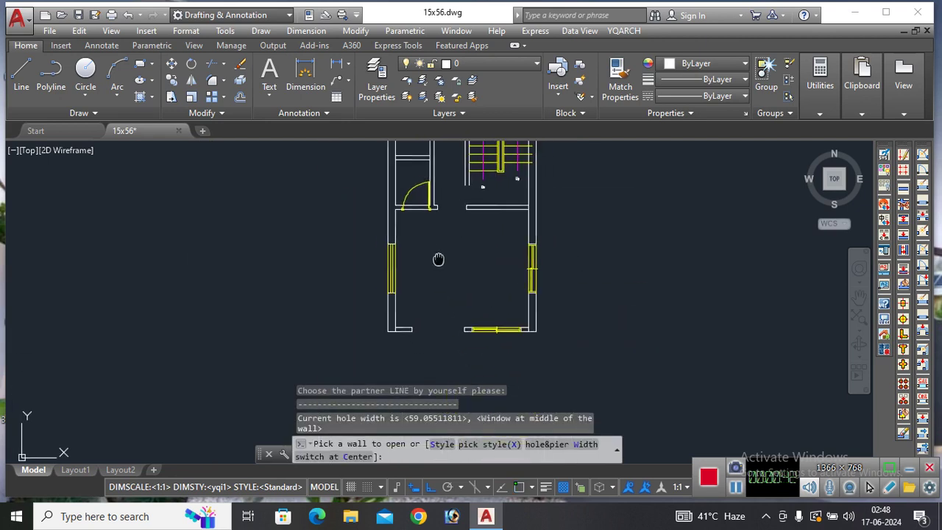
{"action": "middle_click_drag", "start_coordinate": [431, 252], "coordinate": [515, 347]}
{"action": "scroll", "coordinate": [514, 306], "scroll_direction": "up", "scroll_amount": 2}
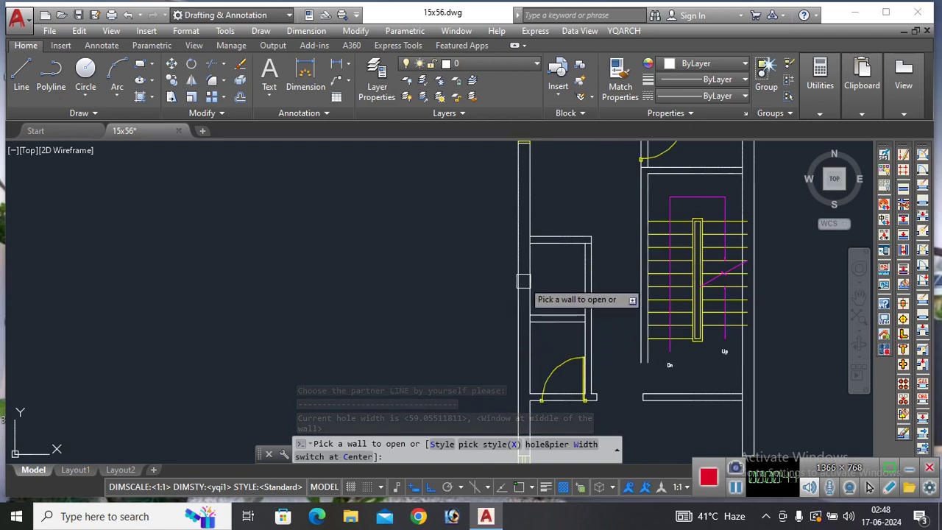
{"action": "left_click", "coordinate": [523, 275]}
{"action": "left_click", "coordinate": [530, 275]}
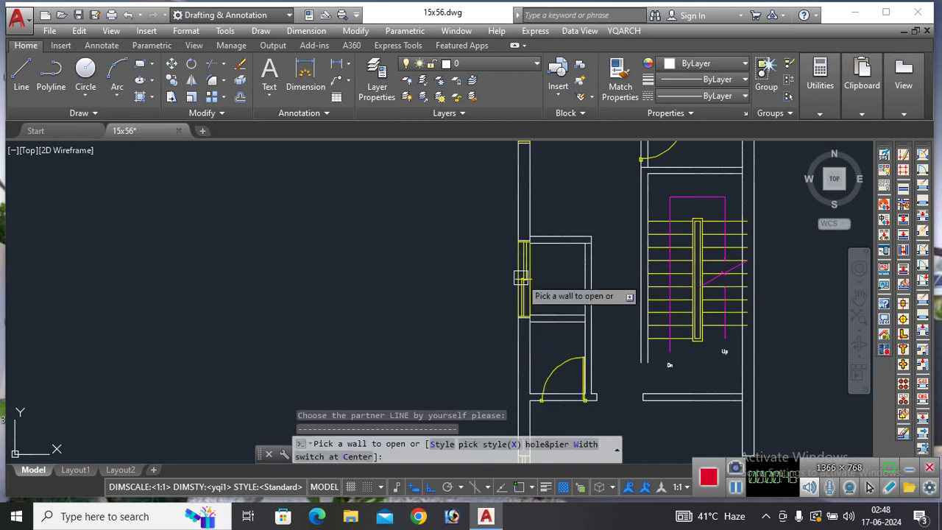
{"action": "scroll", "coordinate": [581, 267], "scroll_direction": "down", "scroll_amount": 1}
{"action": "scroll", "coordinate": [546, 273], "scroll_direction": "up", "scroll_amount": 1}
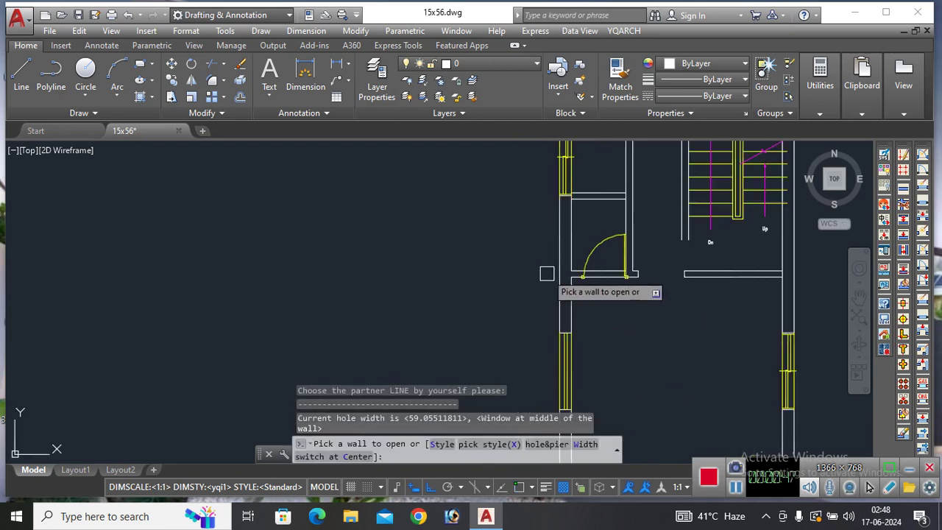
{"action": "left_click", "coordinate": [565, 240]}
{"action": "left_click", "coordinate": [448, 307]}
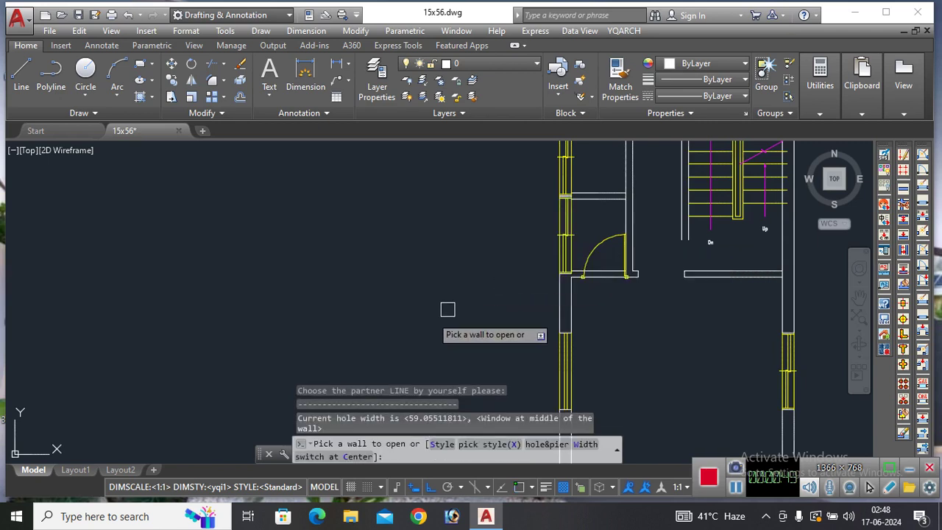
Bring the whole floor plan back into view and end the window-opening command
{"action": "scroll", "coordinate": [442, 306], "scroll_direction": "down", "scroll_amount": 3}
{"action": "middle_click_drag", "start_coordinate": [511, 309], "coordinate": [614, 316]}
{"action": "scroll", "coordinate": [588, 162], "scroll_direction": "up", "scroll_amount": 1}
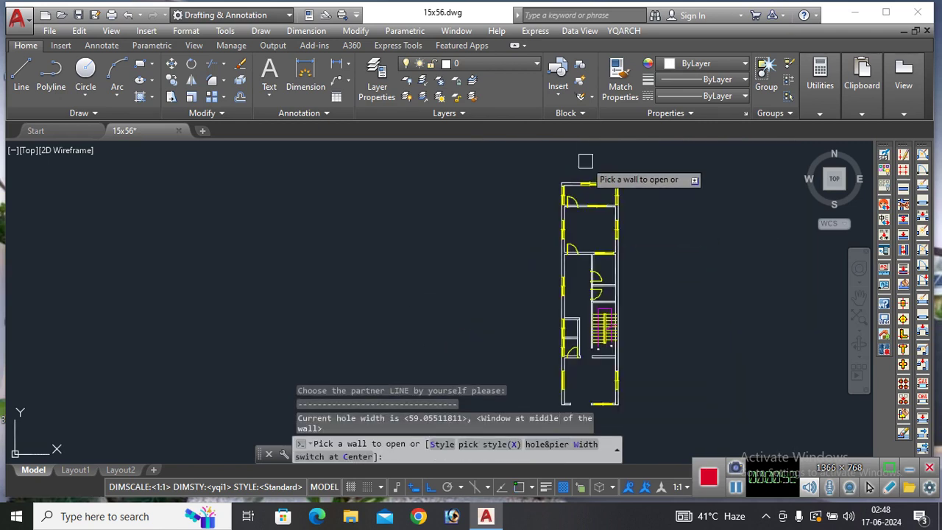
{"action": "scroll", "coordinate": [589, 168], "scroll_direction": "up", "scroll_amount": 1}
{"action": "key", "text": "Escape"}
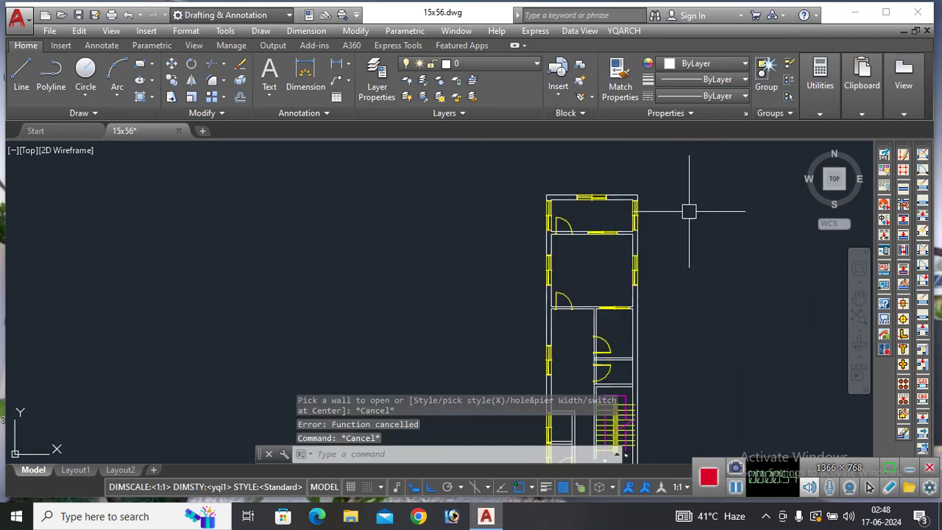
Furnish the bedroom with the Bedroom layout, framed by two opposite corners
{"action": "type", "text": "j"}
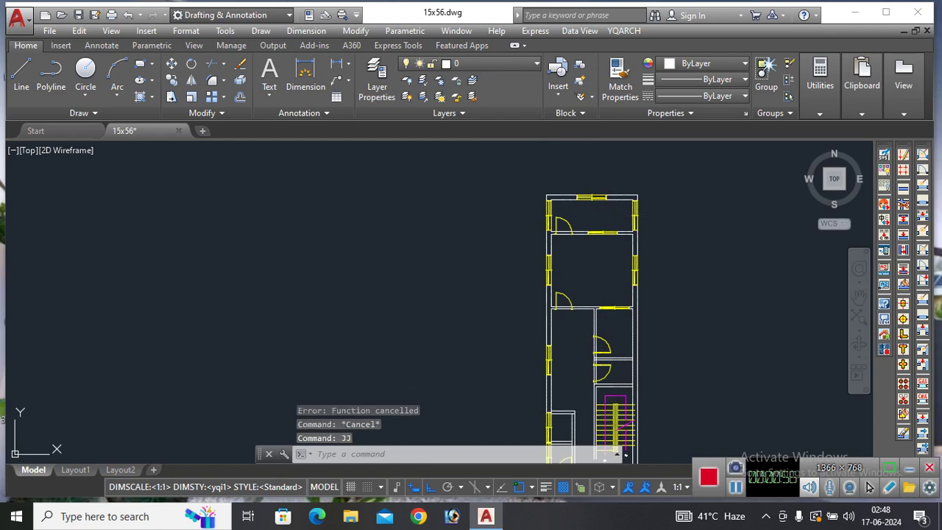
{"action": "key", "text": "Return"}
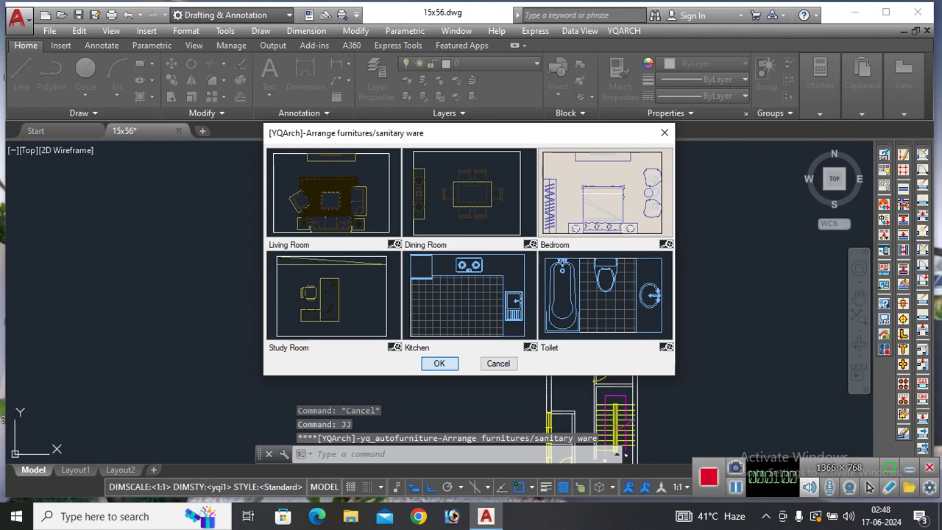
{"action": "left_click", "coordinate": [440, 362]}
{"action": "scroll", "coordinate": [556, 238], "scroll_direction": "up", "scroll_amount": 4}
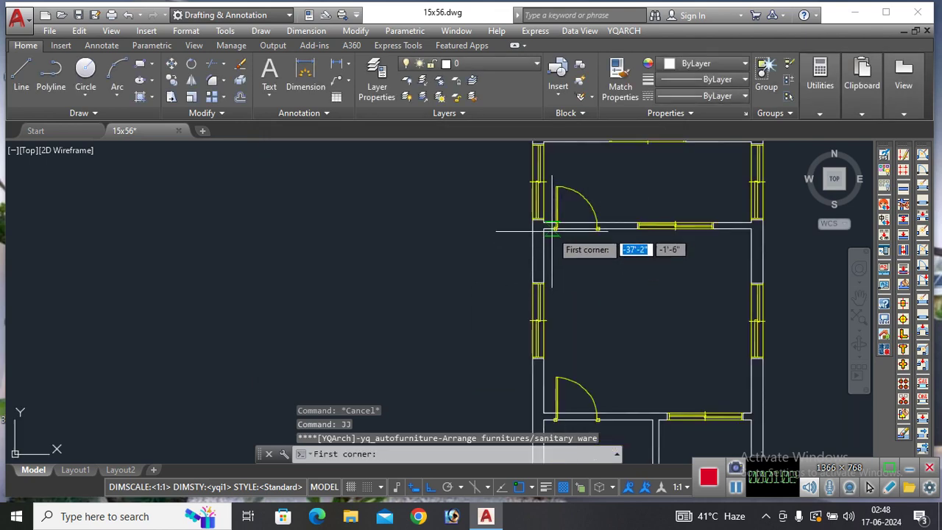
{"action": "left_click", "coordinate": [543, 228]}
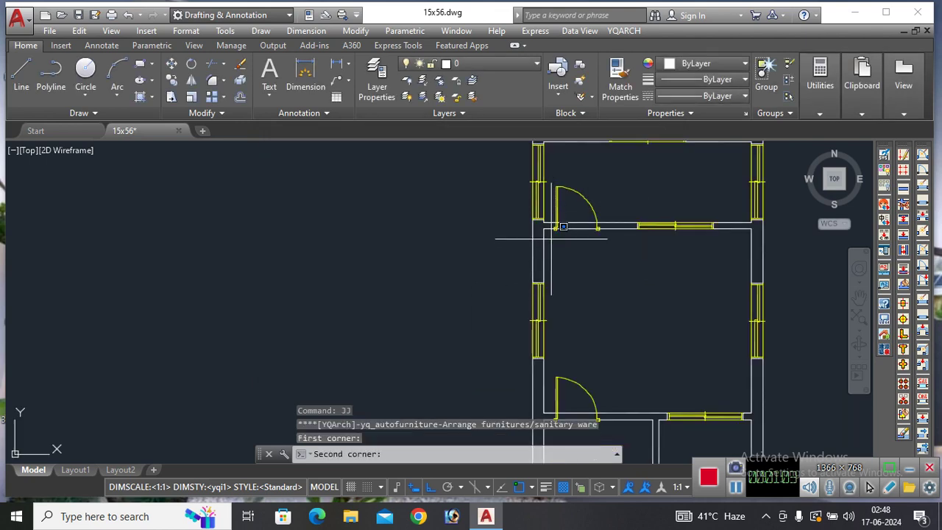
{"action": "left_click", "coordinate": [749, 414]}
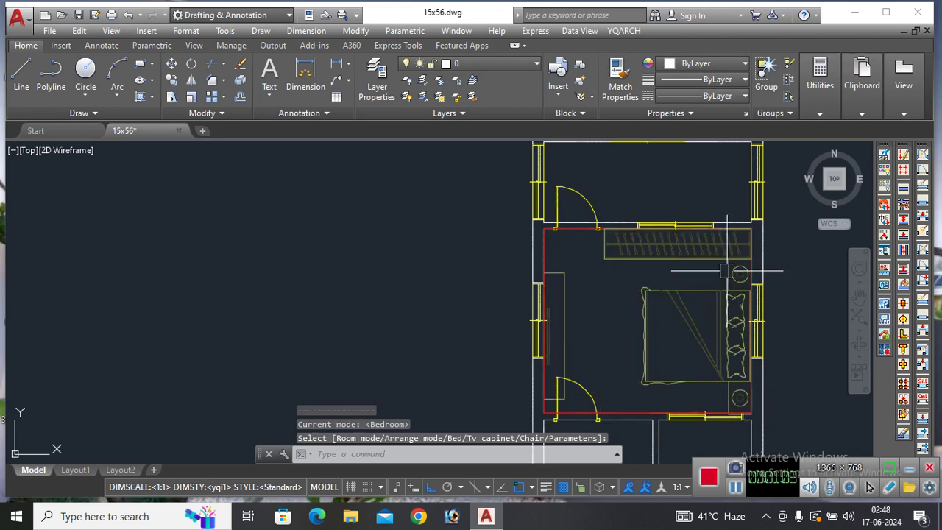
{"action": "key", "text": "Return"}
Cancel the pending furniture placement and reopen the furniture/sanitary ware layouts
{"action": "scroll", "coordinate": [493, 219], "scroll_direction": "down", "scroll_amount": 3}
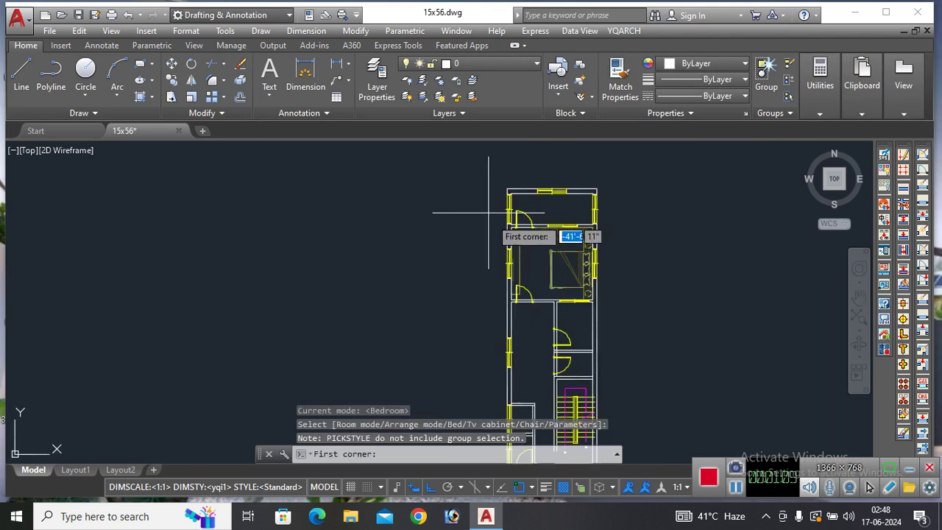
{"action": "scroll", "coordinate": [628, 365], "scroll_direction": "down", "scroll_amount": 2}
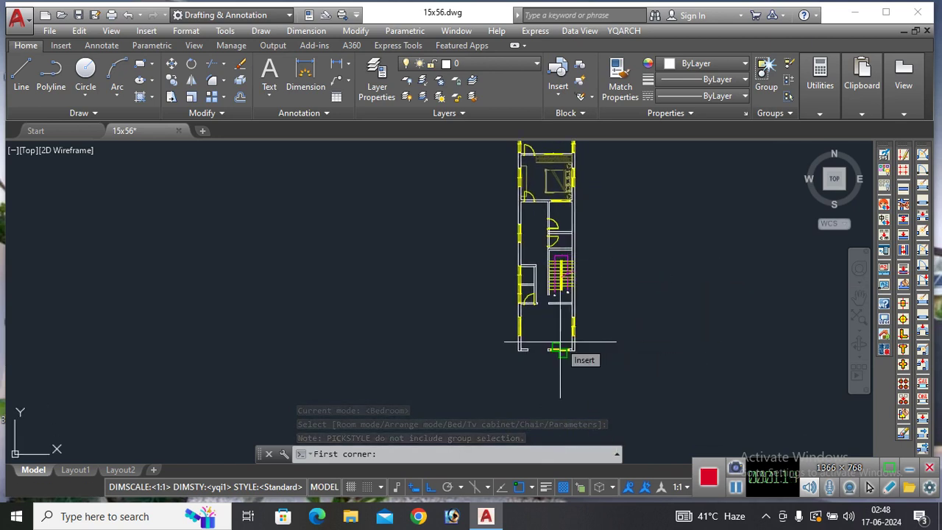
{"action": "scroll", "coordinate": [560, 350], "scroll_direction": "down", "scroll_amount": 1}
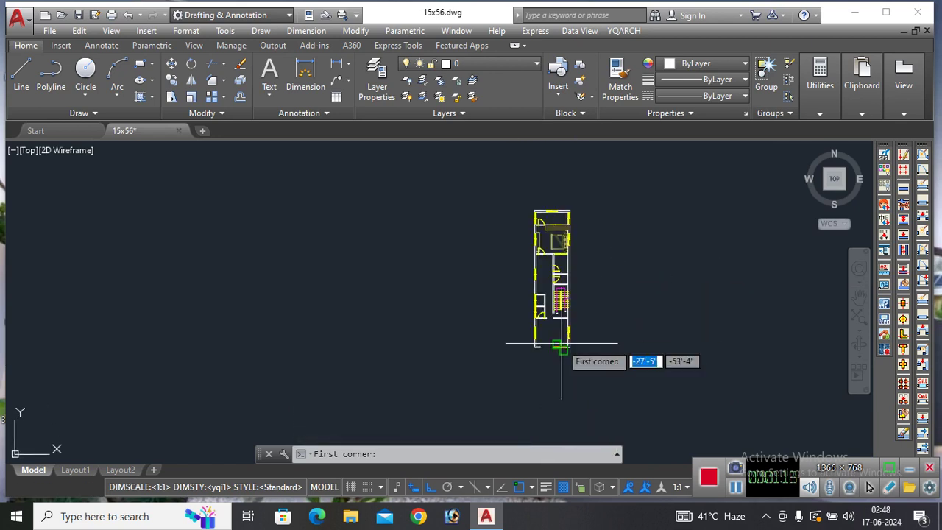
{"action": "scroll", "coordinate": [561, 351], "scroll_direction": "up", "scroll_amount": 2}
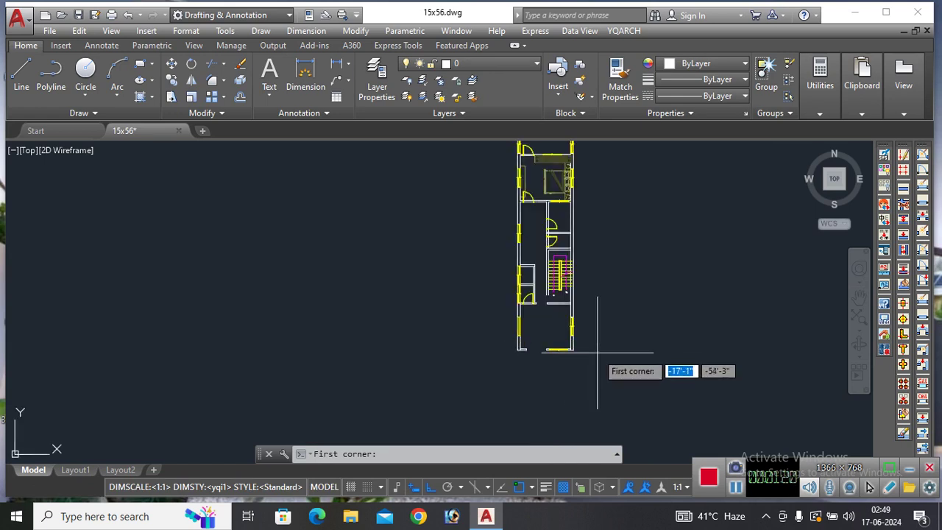
{"action": "key", "text": "Escape"}
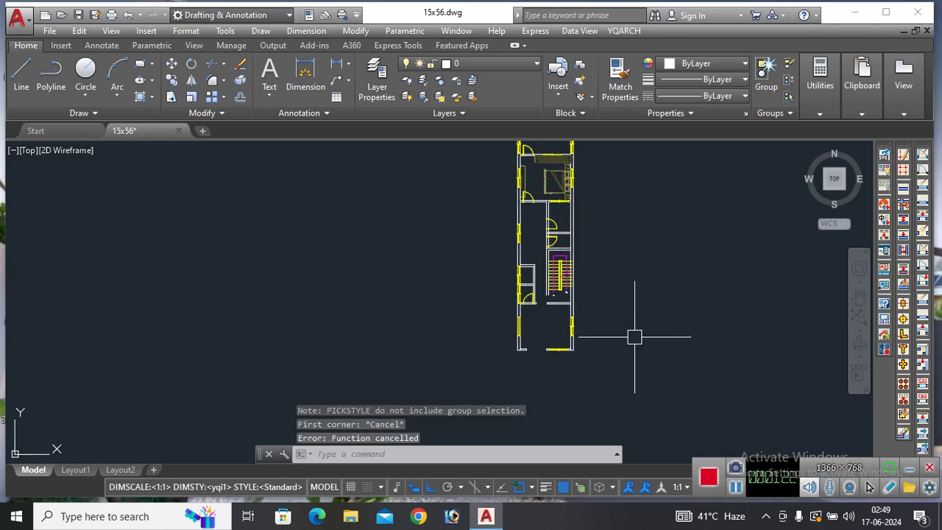
{"action": "key", "text": "Return"}
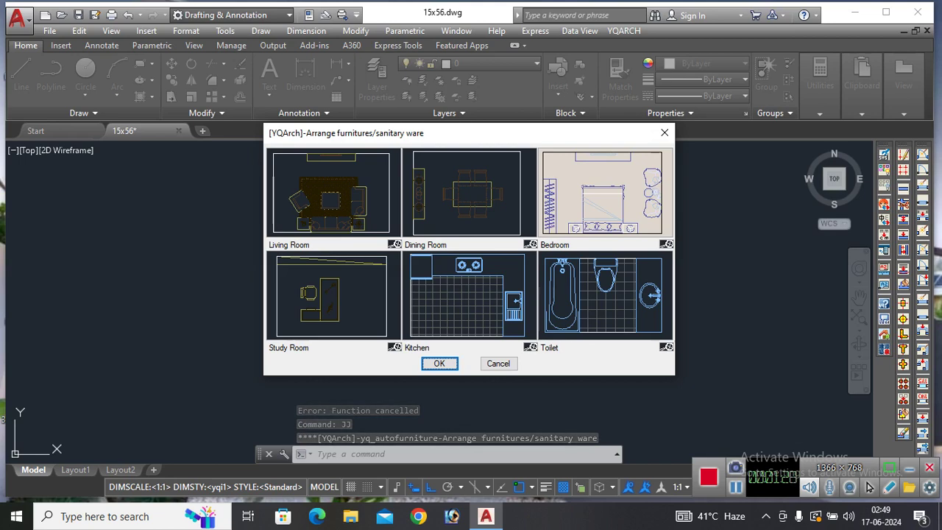
Lay out the Kitchen with a tiled floor and sink and cooker along its right wall
{"action": "left_click", "coordinate": [467, 294]}
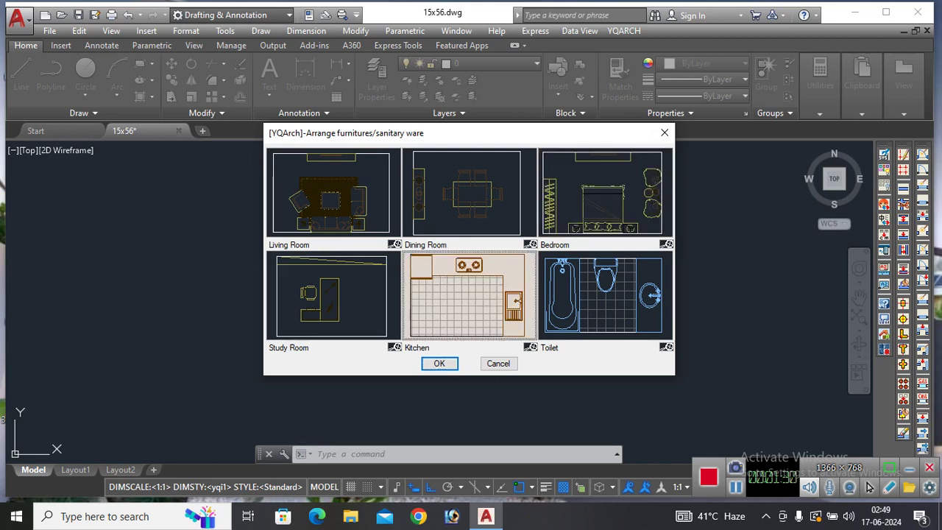
{"action": "left_click", "coordinate": [439, 363]}
{"action": "scroll", "coordinate": [568, 206], "scroll_direction": "up", "scroll_amount": 6}
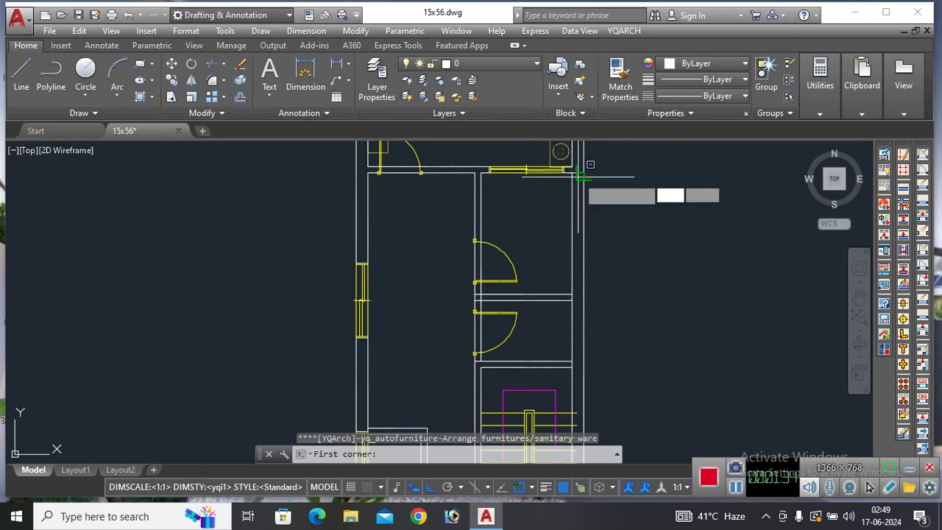
{"action": "left_click", "coordinate": [566, 174]}
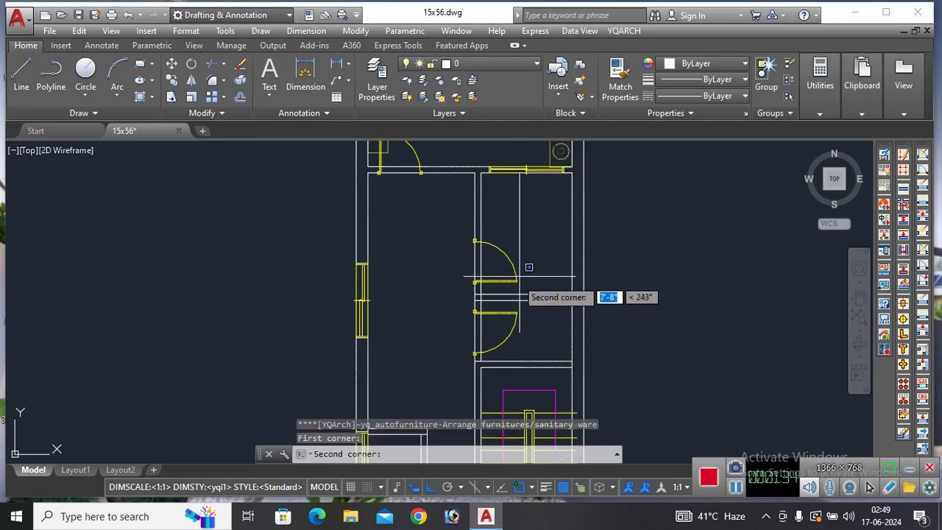
{"action": "left_click", "coordinate": [482, 294]}
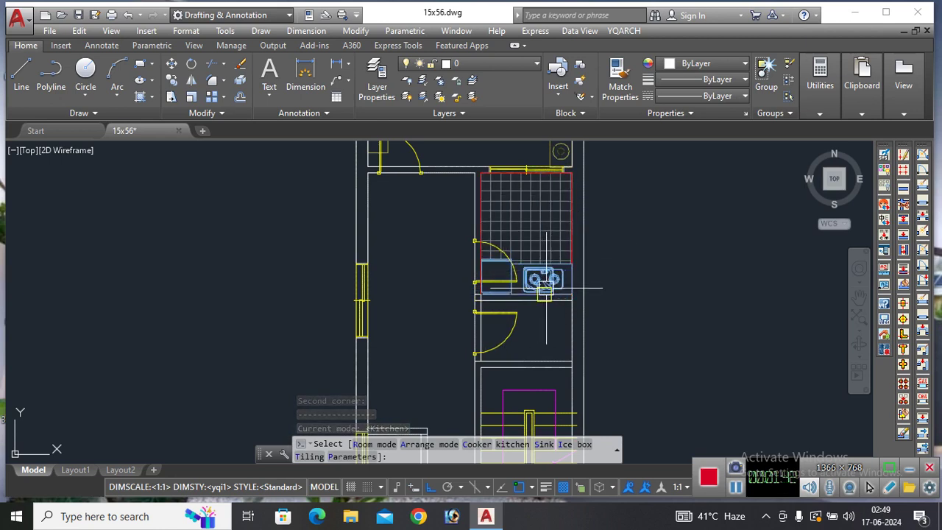
{"action": "left_click", "coordinate": [549, 217]}
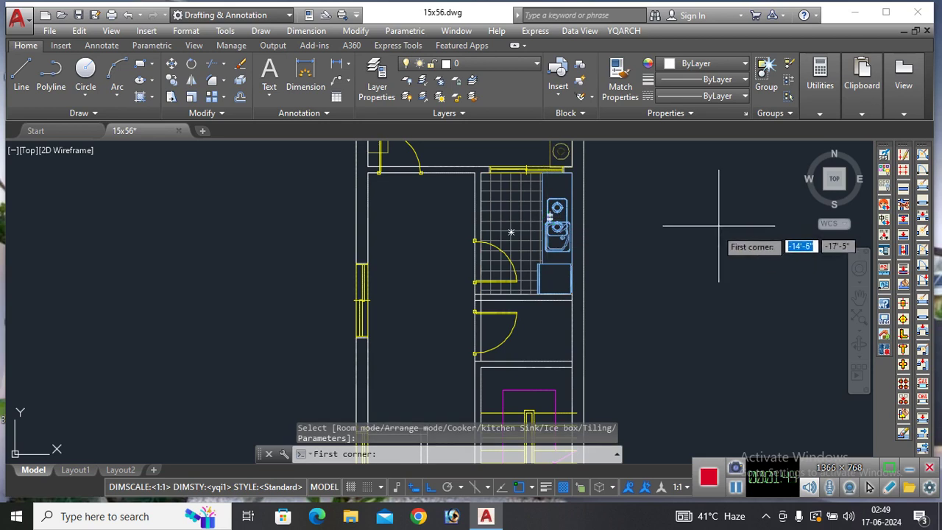
{"action": "scroll", "coordinate": [672, 228], "scroll_direction": "down", "scroll_amount": 2}
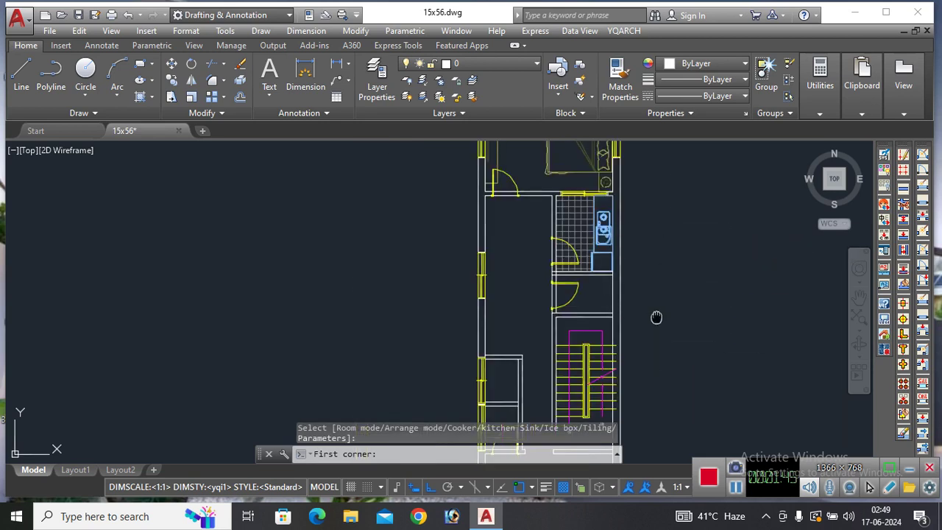
{"action": "middle_click_drag", "start_coordinate": [656, 319], "coordinate": [616, 214]}
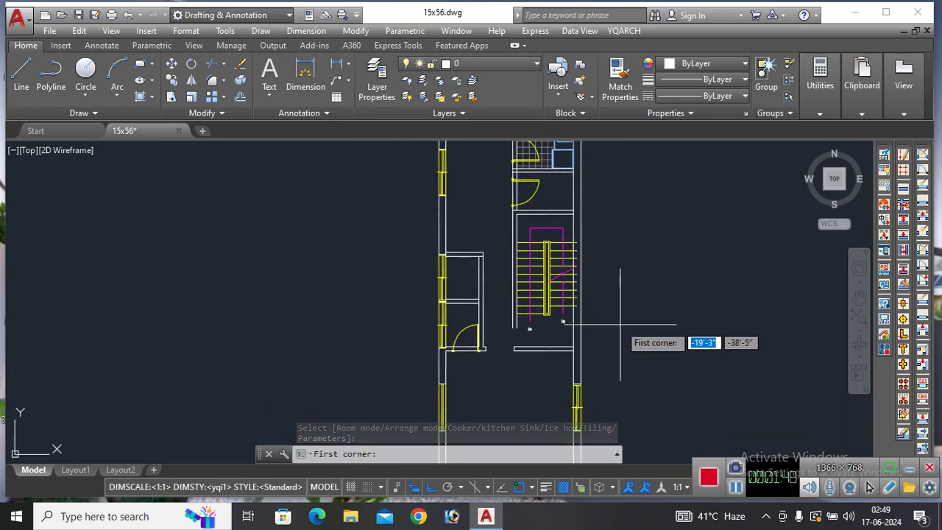
{"action": "key", "text": "Escape"}
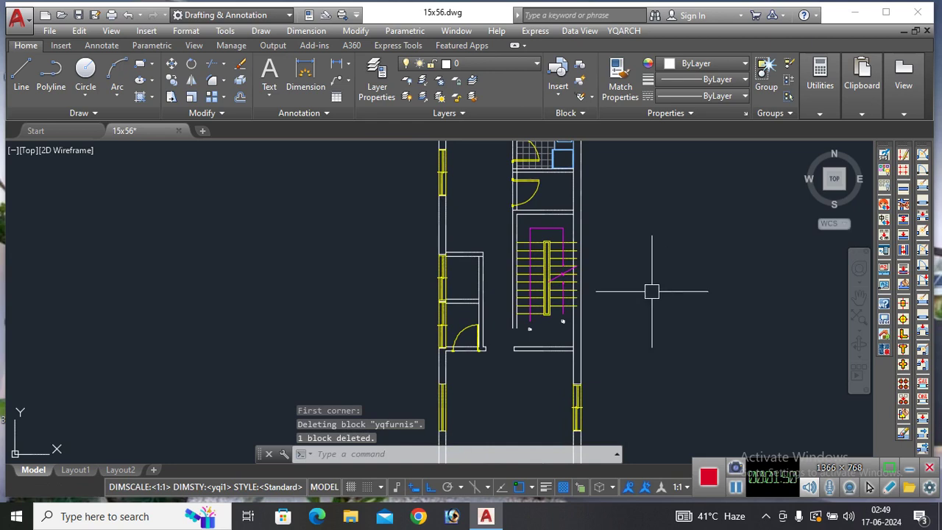
{"action": "type", "text": "j"}
{"action": "key", "text": "Return"}
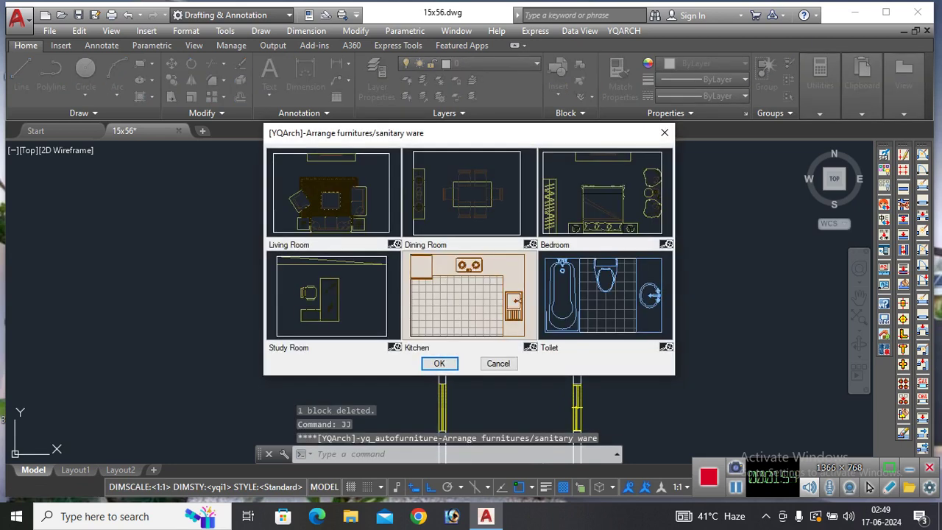
Place a trial Study Room layout spanning the top room's corners
{"action": "left_click", "coordinate": [468, 295]}
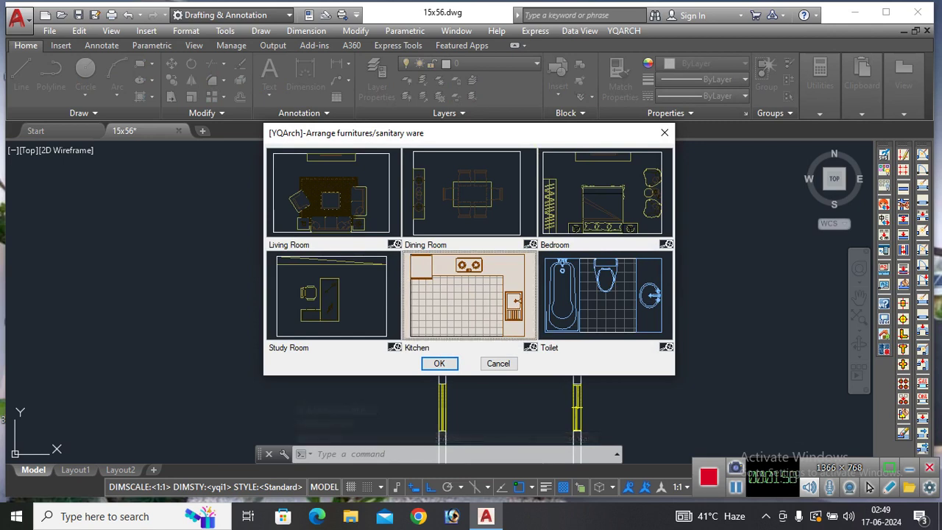
{"action": "left_click", "coordinate": [331, 294]}
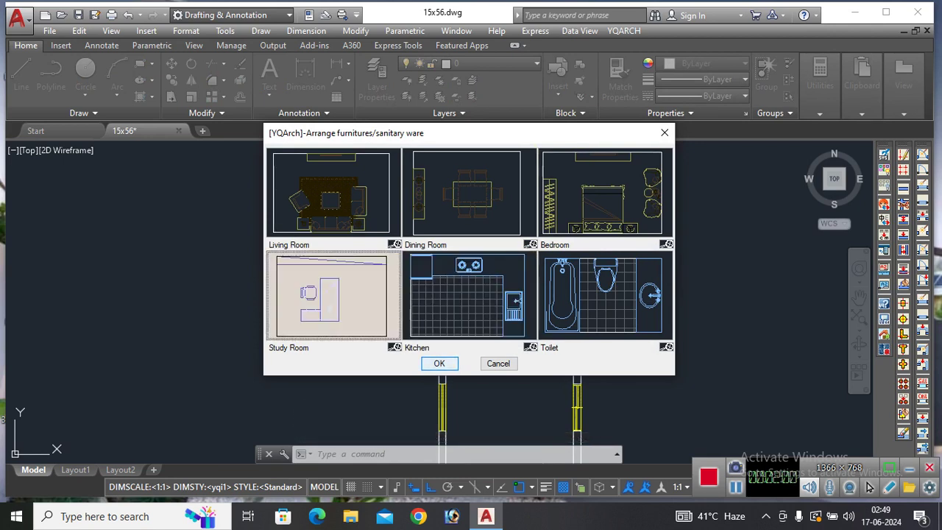
{"action": "double_click", "coordinate": [332, 294]}
{"action": "scroll", "coordinate": [589, 394], "scroll_direction": "down", "scroll_amount": 5}
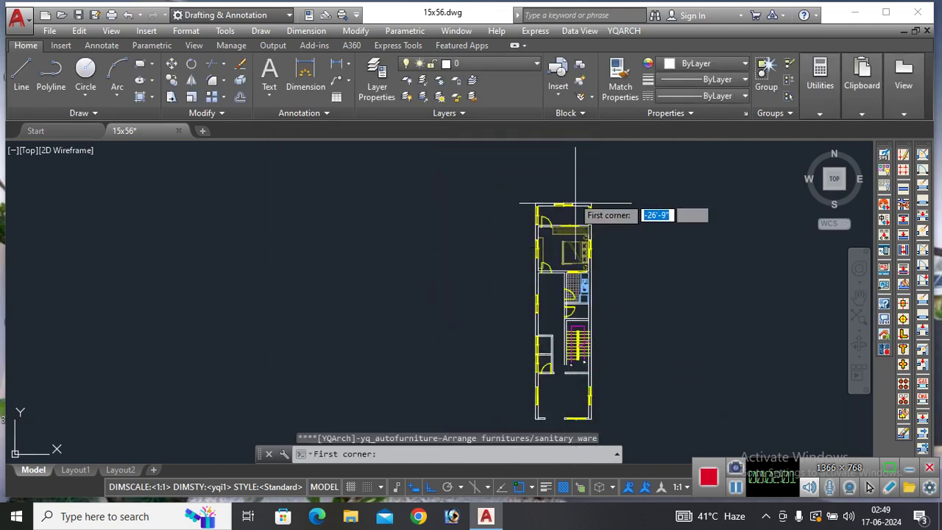
{"action": "scroll", "coordinate": [571, 193], "scroll_direction": "up", "scroll_amount": 5}
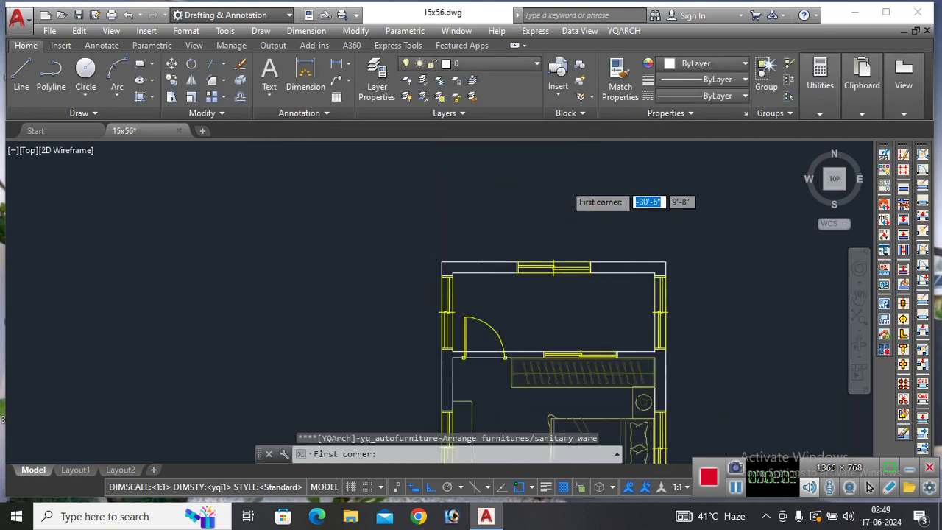
{"action": "left_click", "coordinate": [453, 277]}
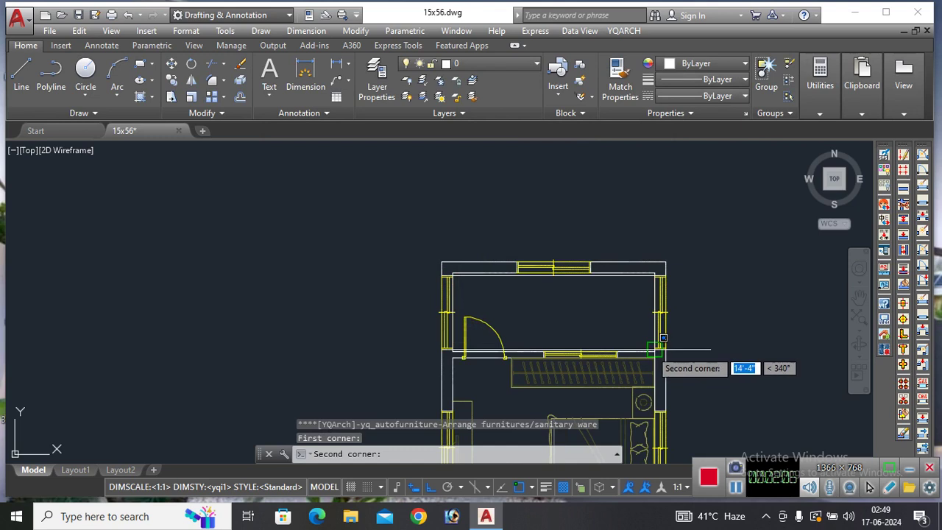
{"action": "left_click", "coordinate": [654, 351]}
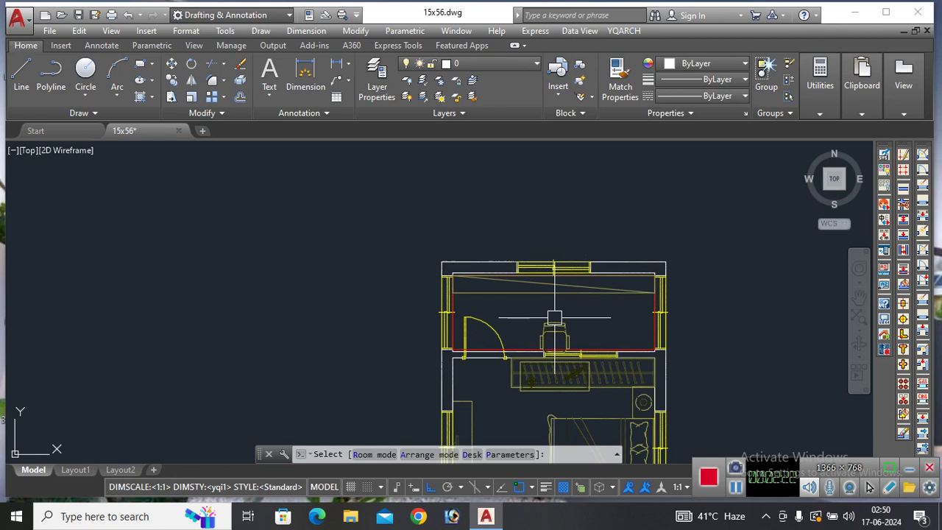
Accept, then cancel and undo the trial study desk and chair
{"action": "scroll", "coordinate": [555, 317], "scroll_direction": "down", "scroll_amount": 2}
{"action": "scroll", "coordinate": [555, 313], "scroll_direction": "up", "scroll_amount": 4}
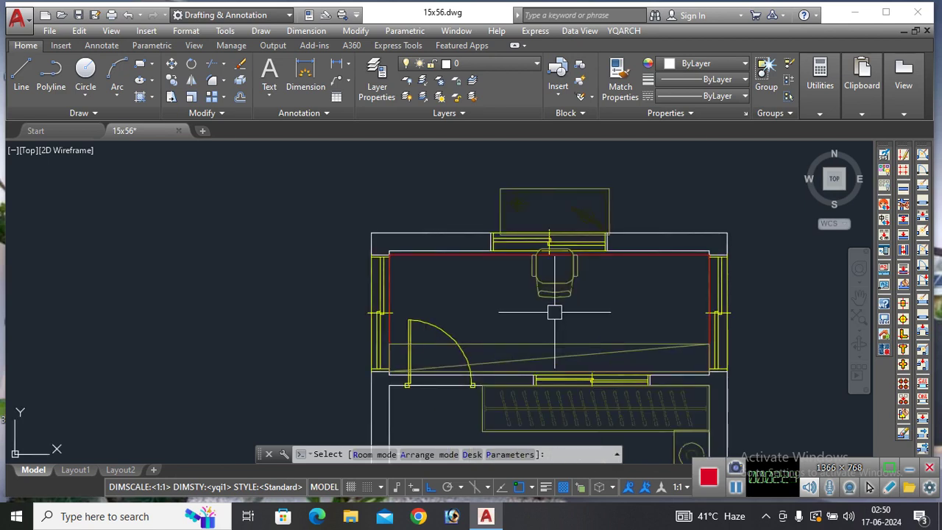
{"action": "key", "text": "Return"}
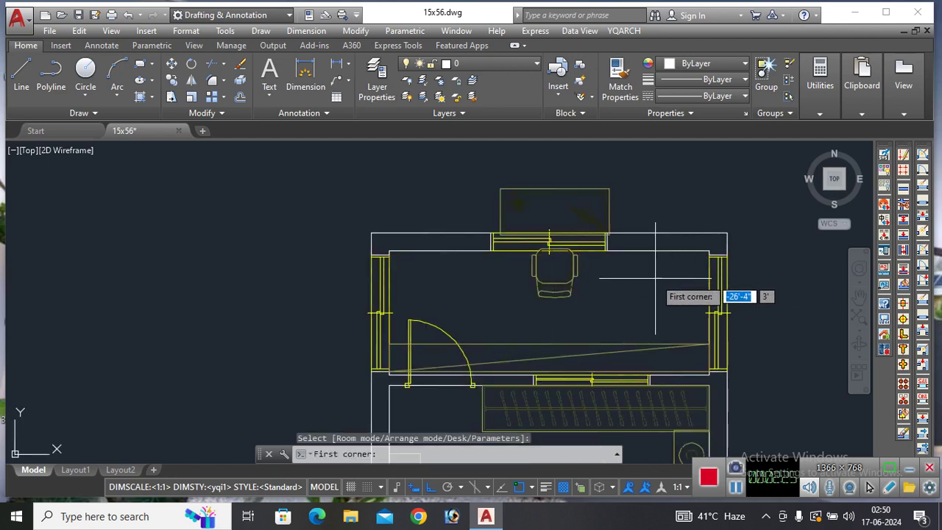
{"action": "key", "text": "Escape"}
{"action": "key", "text": "ctrl+z"}
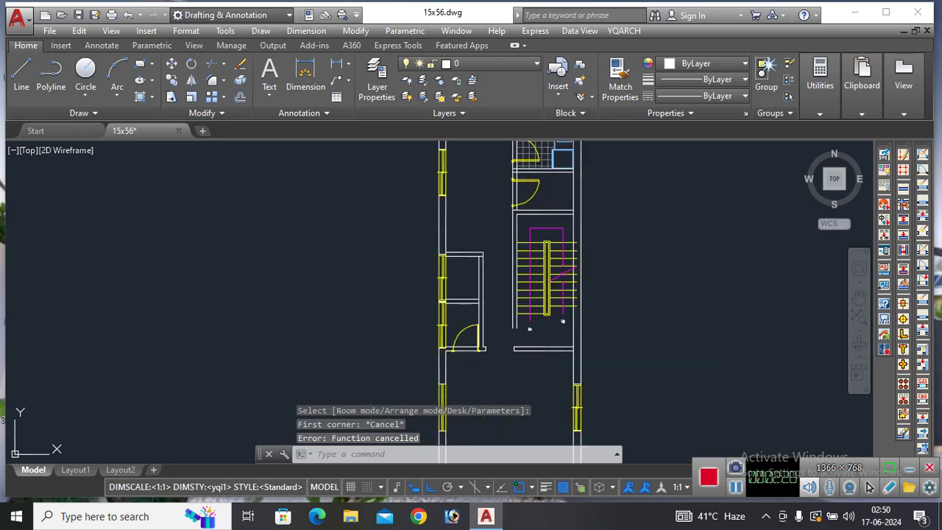
{"action": "scroll", "coordinate": [638, 355], "scroll_direction": "down", "scroll_amount": 2}
{"action": "scroll", "coordinate": [593, 229], "scroll_direction": "up", "scroll_amount": 3}
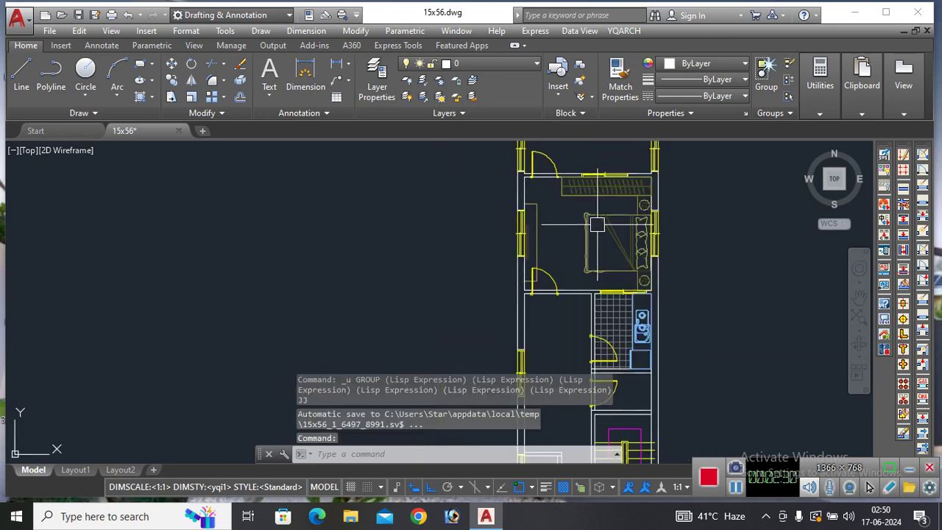
{"action": "type", "text": "JJ"}
Choose the Study Room furniture layout for placement
{"action": "key", "text": "Return"}
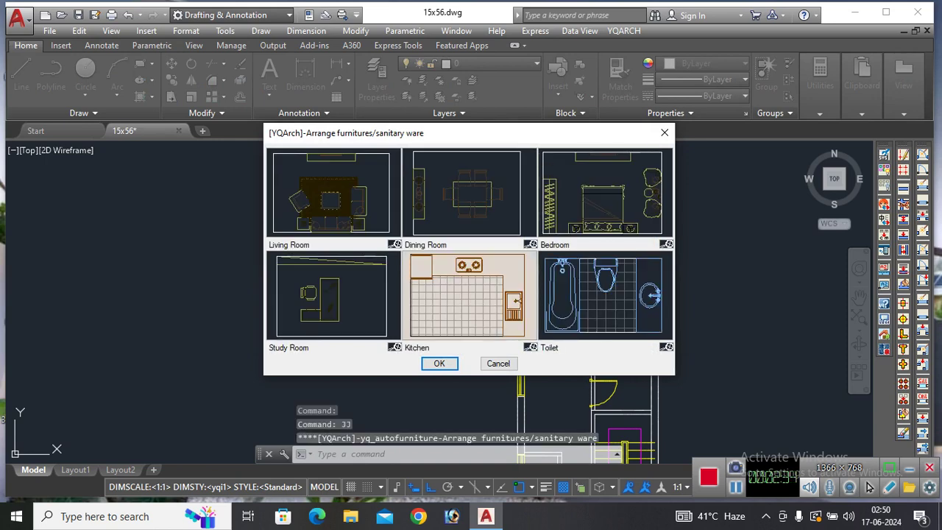
{"action": "left_click", "coordinate": [331, 295]}
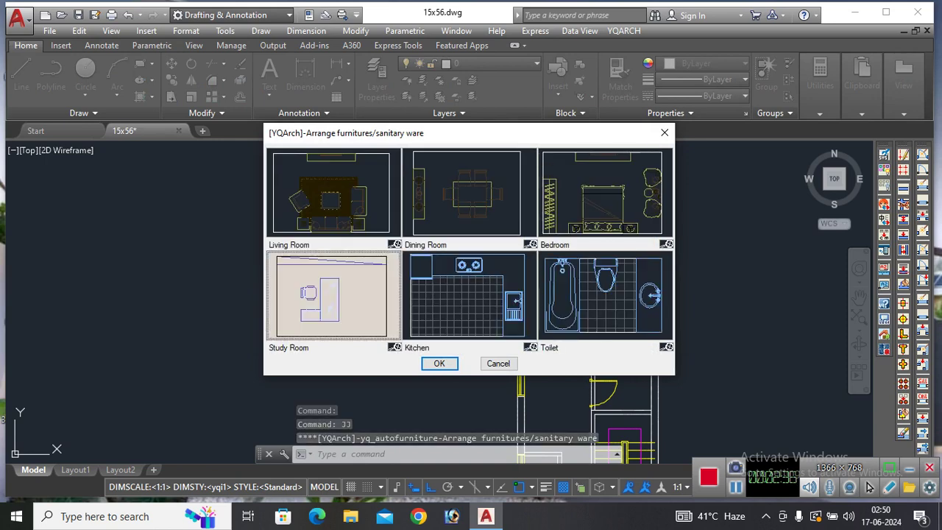
{"action": "left_click", "coordinate": [438, 363]}
{"action": "scroll", "coordinate": [581, 295], "scroll_direction": "down", "scroll_amount": 2}
{"action": "scroll", "coordinate": [553, 277], "scroll_direction": "up", "scroll_amount": 2}
{"action": "scroll", "coordinate": [537, 269], "scroll_direction": "up", "scroll_amount": 1}
{"action": "scroll", "coordinate": [532, 241], "scroll_direction": "up", "scroll_amount": 1}
Place the study desk and chair in the top room and end the furniture command
{"action": "left_click", "coordinate": [532, 241]}
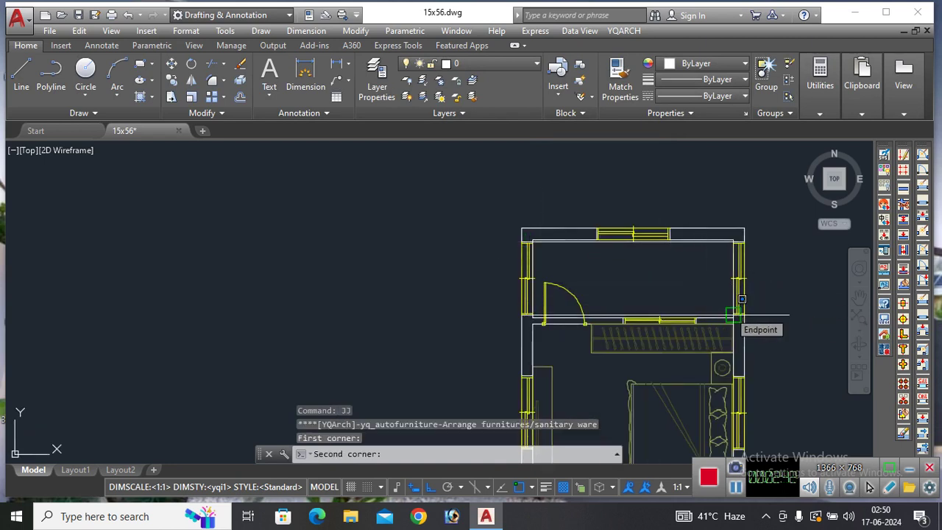
{"action": "left_click", "coordinate": [734, 315]}
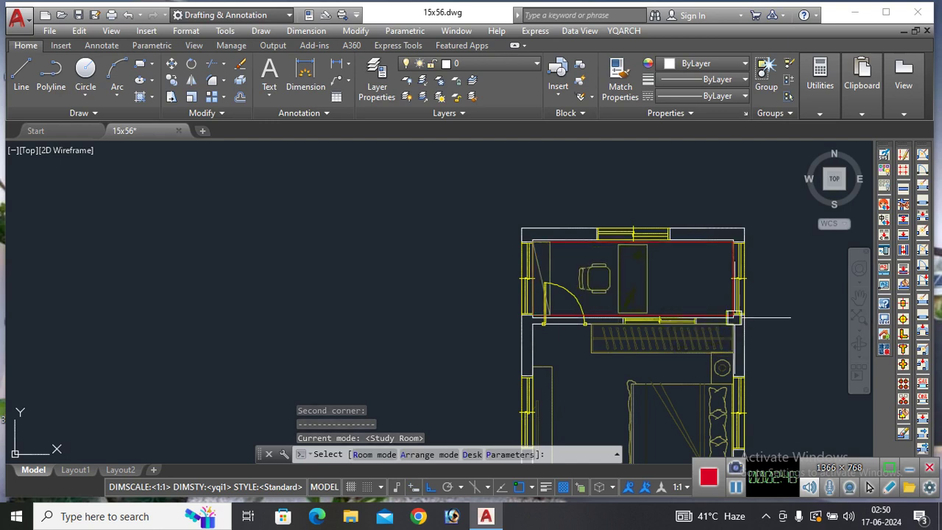
{"action": "left_click", "coordinate": [734, 318]}
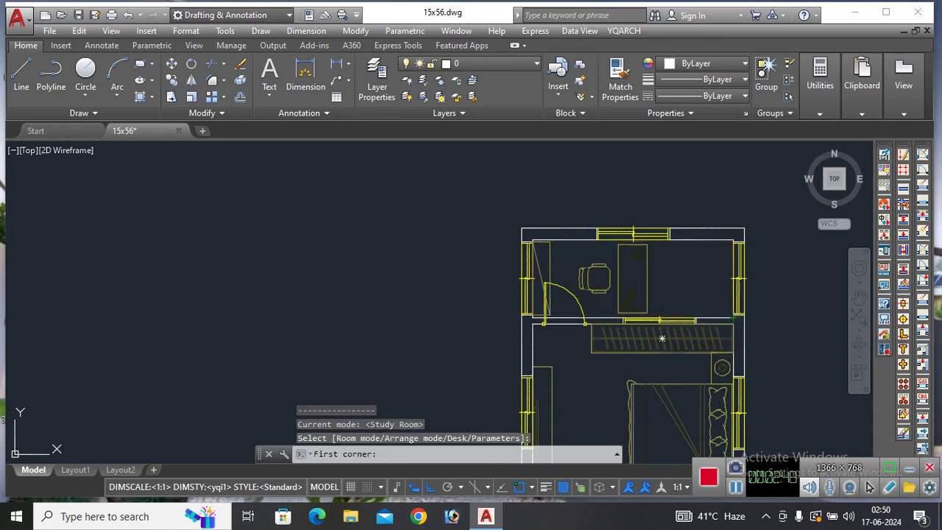
{"action": "key", "text": "Escape"}
{"action": "scroll", "coordinate": [595, 210], "scroll_direction": "down", "scroll_amount": 7}
{"action": "scroll", "coordinate": [679, 373], "scroll_direction": "up", "scroll_amount": 3}
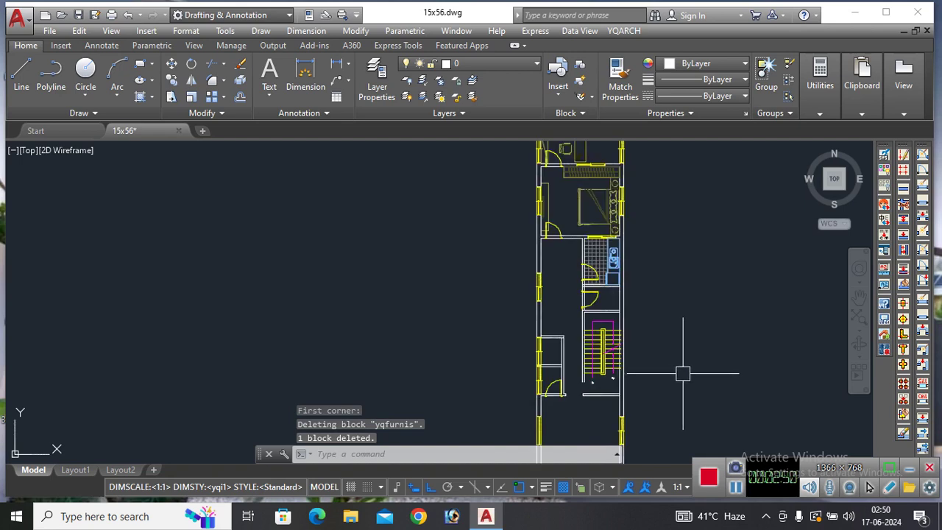
{"action": "scroll", "coordinate": [683, 374], "scroll_direction": "down", "scroll_amount": 3}
{"action": "scroll", "coordinate": [605, 362], "scroll_direction": "up", "scroll_amount": 3}
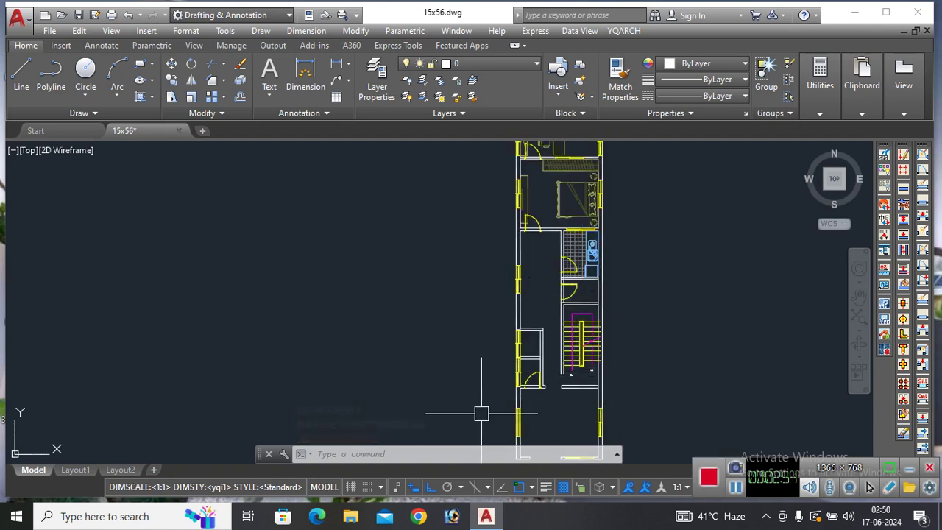
{"action": "scroll", "coordinate": [470, 411], "scroll_direction": "down", "scroll_amount": 2}
{"action": "scroll", "coordinate": [564, 338], "scroll_direction": "up", "scroll_amount": 2}
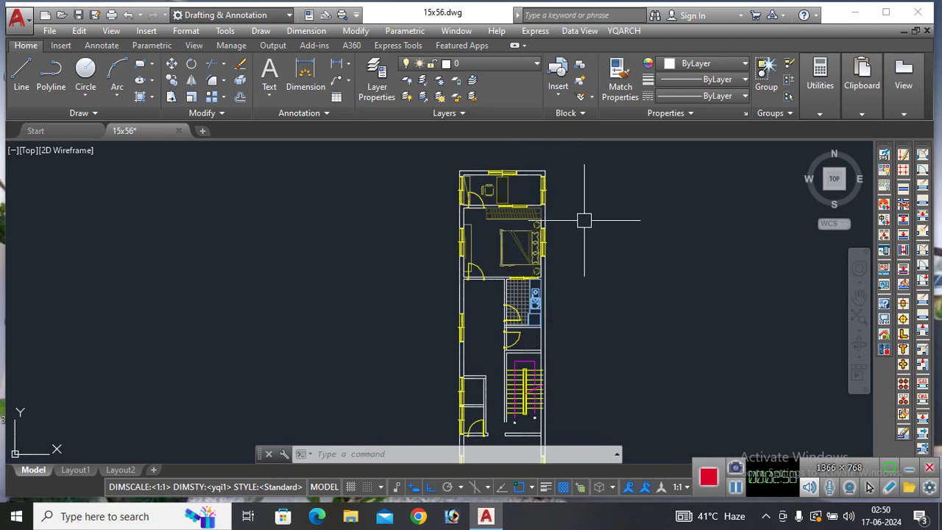
{"action": "scroll", "coordinate": [542, 223], "scroll_direction": "up", "scroll_amount": 2}
{"action": "middle_click_drag", "start_coordinate": [570, 246], "coordinate": [549, 310]}
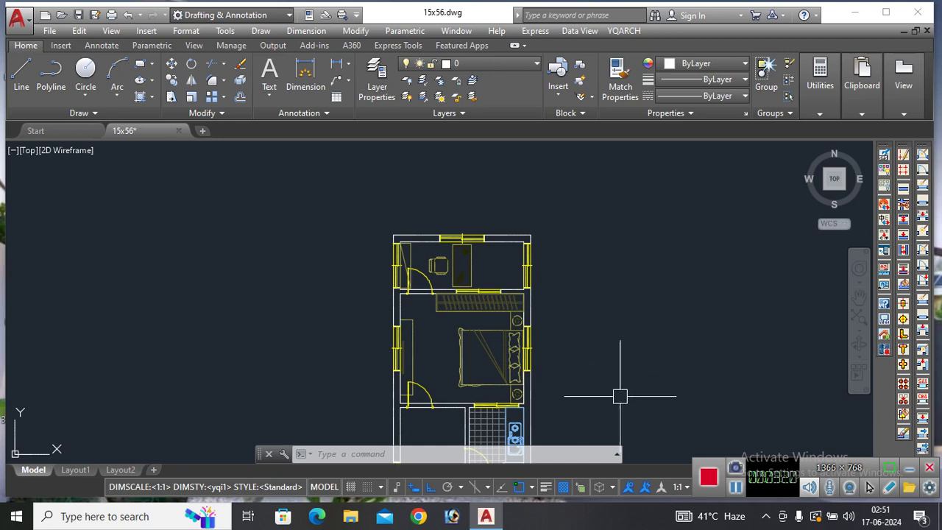
{"action": "scroll", "coordinate": [542, 338], "scroll_direction": "down", "scroll_amount": 4}
{"action": "middle_click_drag", "start_coordinate": [542, 338], "coordinate": [516, 319]}
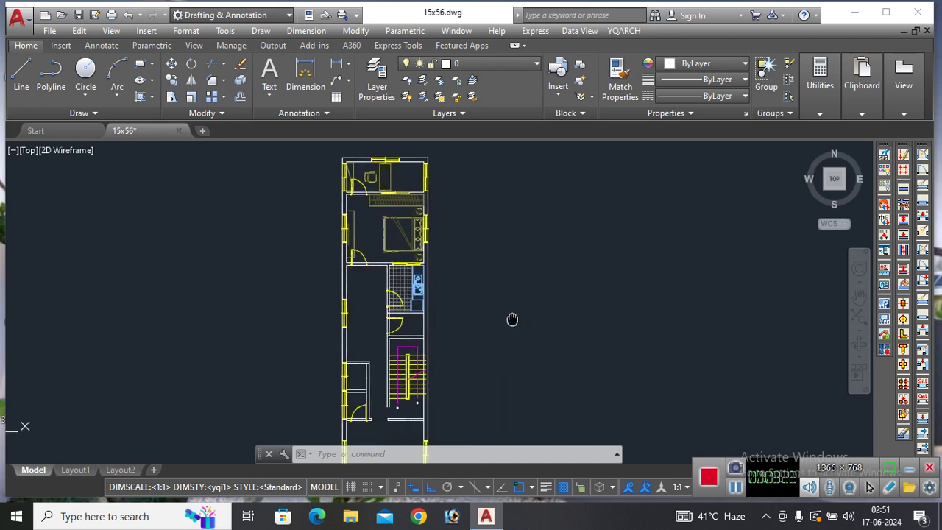
{"action": "scroll", "coordinate": [512, 318], "scroll_direction": "down", "scroll_amount": 2}
Run LM with default 1x4 elevation settings and box the whole floor plan with two corners
{"action": "key", "text": "Return"}
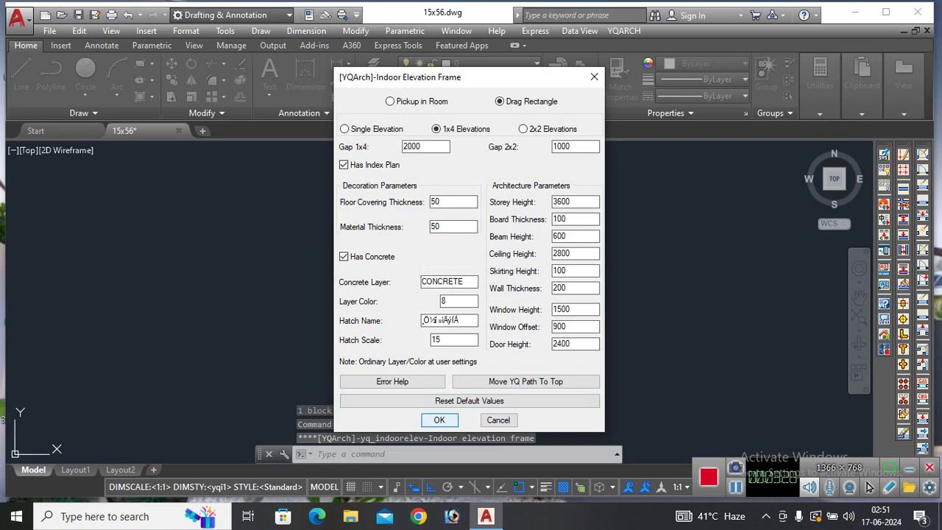
{"action": "left_click", "coordinate": [439, 419]}
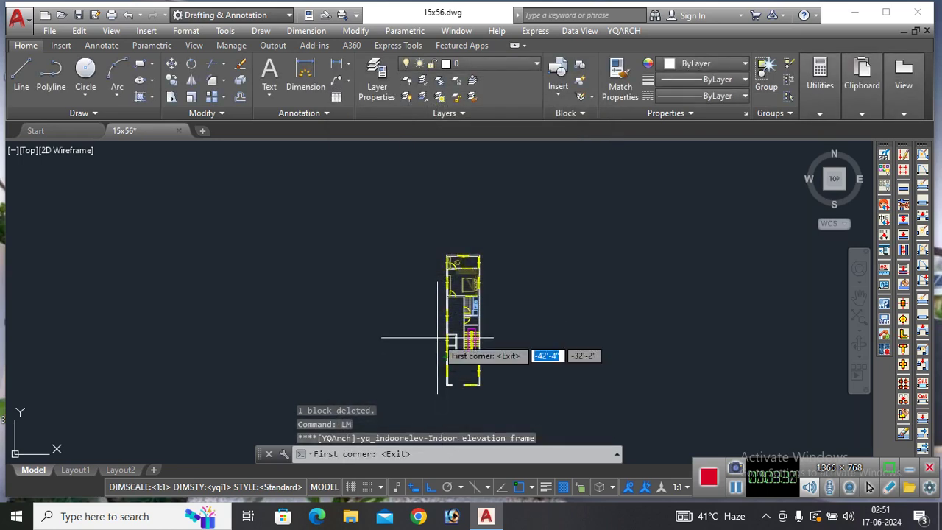
{"action": "scroll", "coordinate": [462, 265], "scroll_direction": "up", "scroll_amount": 3}
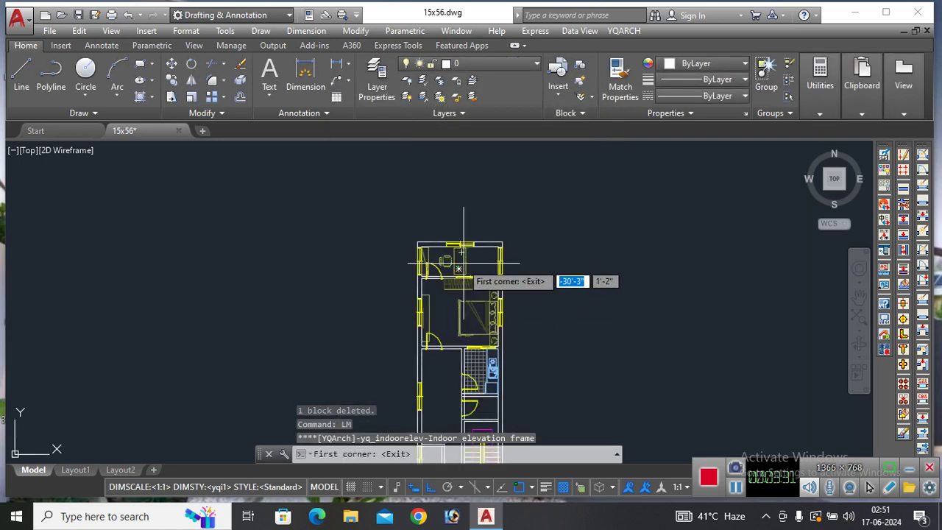
{"action": "left_click", "coordinate": [416, 242]}
{"action": "scroll", "coordinate": [526, 273], "scroll_direction": "down", "scroll_amount": 3}
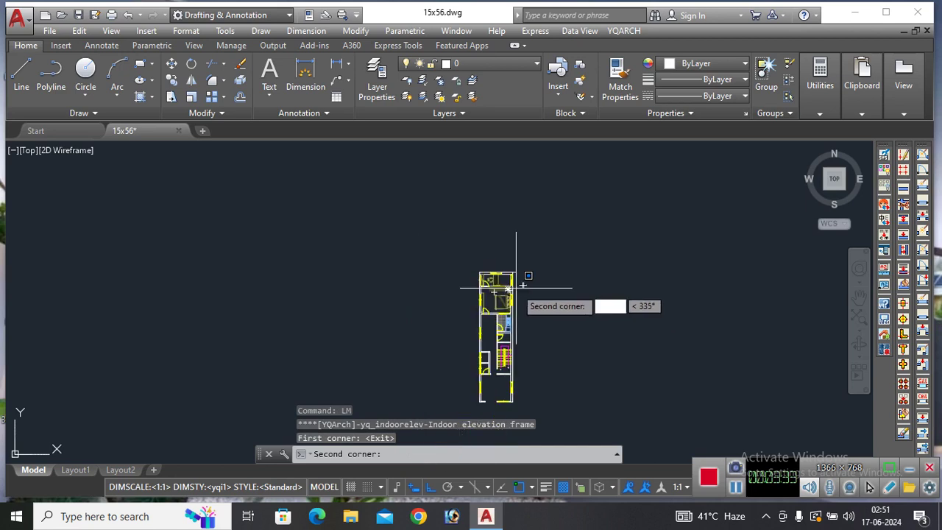
{"action": "scroll", "coordinate": [527, 392], "scroll_direction": "up", "scroll_amount": 3}
{"action": "left_click", "coordinate": [503, 401]}
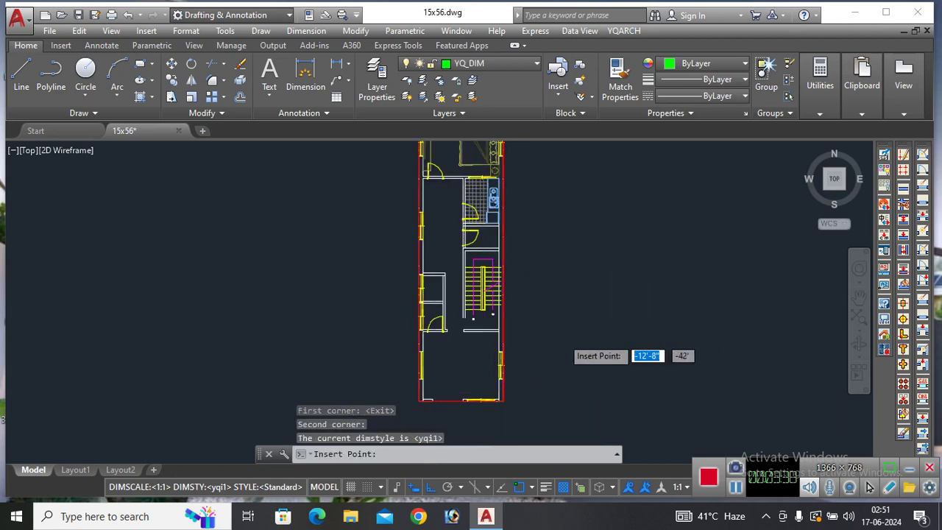
{"action": "scroll", "coordinate": [564, 339], "scroll_direction": "down", "scroll_amount": 2}
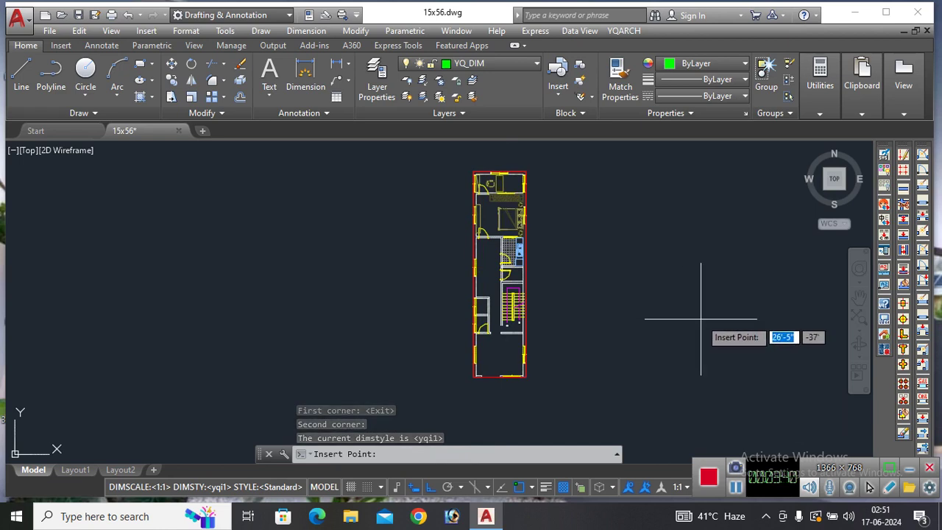
{"action": "scroll", "coordinate": [638, 322], "scroll_direction": "down", "scroll_amount": 2}
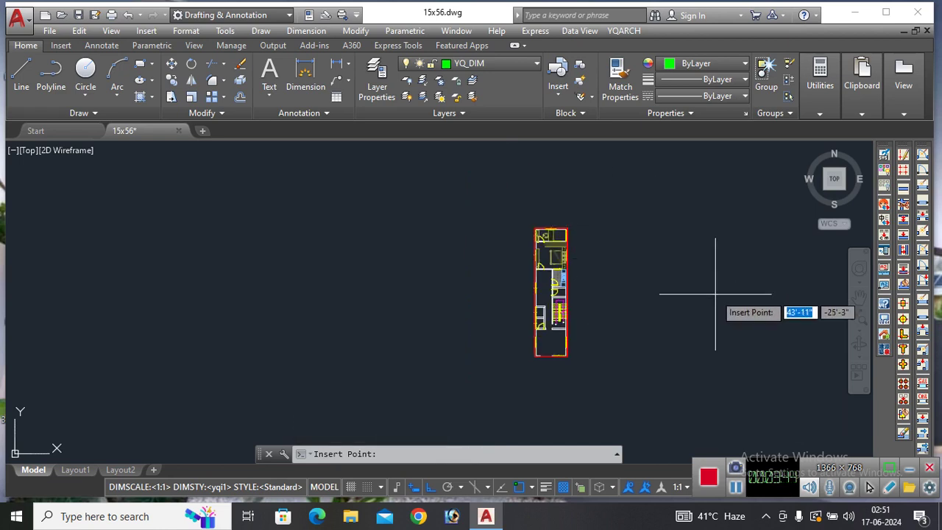
Insert the indoor elevations right of the floor plan and zoom to inspect them
{"action": "left_click", "coordinate": [551, 293]}
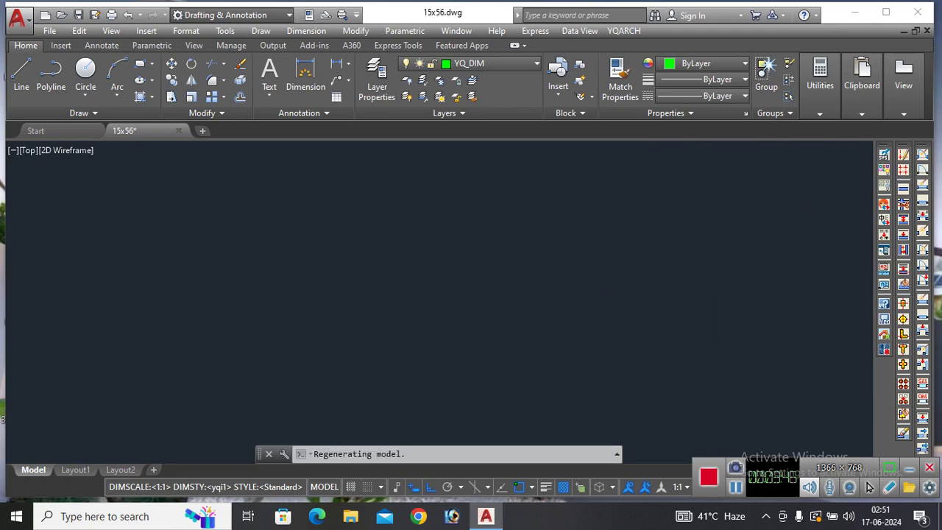
{"action": "scroll", "coordinate": [667, 366], "scroll_direction": "up", "scroll_amount": 3}
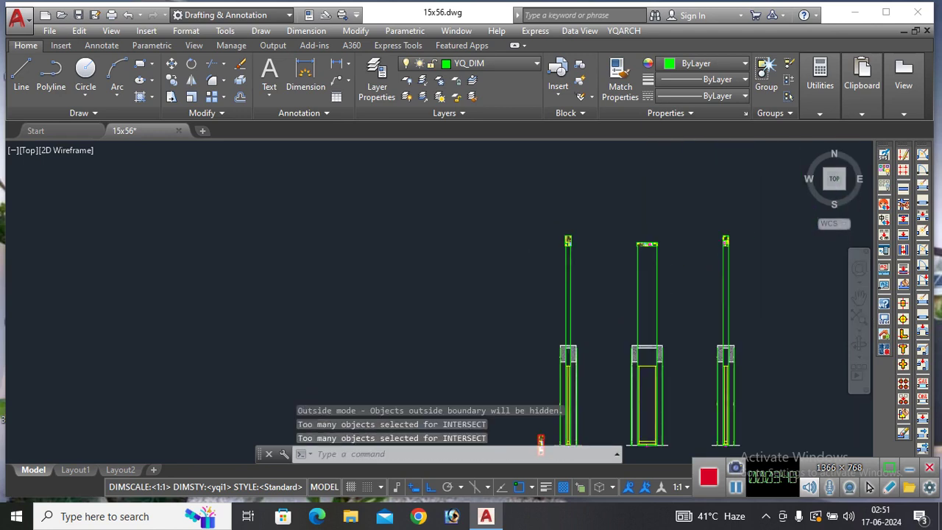
{"action": "scroll", "coordinate": [666, 366], "scroll_direction": "up", "scroll_amount": 3}
{"action": "scroll", "coordinate": [632, 195], "scroll_direction": "down", "scroll_amount": 2}
{"action": "scroll", "coordinate": [655, 199], "scroll_direction": "down", "scroll_amount": 2}
{"action": "scroll", "coordinate": [669, 205], "scroll_direction": "down", "scroll_amount": 2}
{"action": "scroll", "coordinate": [677, 265], "scroll_direction": "down", "scroll_amount": 3}
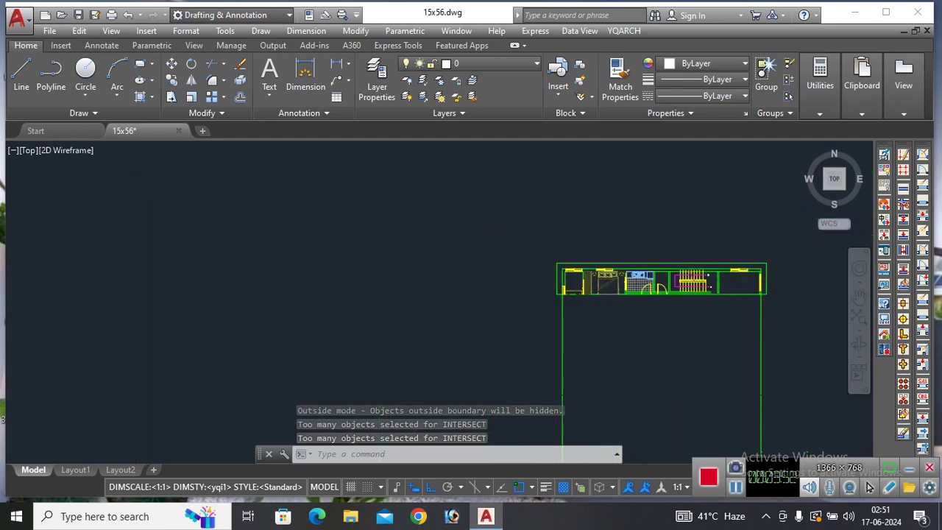
{"action": "scroll", "coordinate": [687, 311], "scroll_direction": "down", "scroll_amount": 2}
{"action": "scroll", "coordinate": [204, 304], "scroll_direction": "up", "scroll_amount": 3}
{"action": "scroll", "coordinate": [204, 303], "scroll_direction": "down", "scroll_amount": 3}
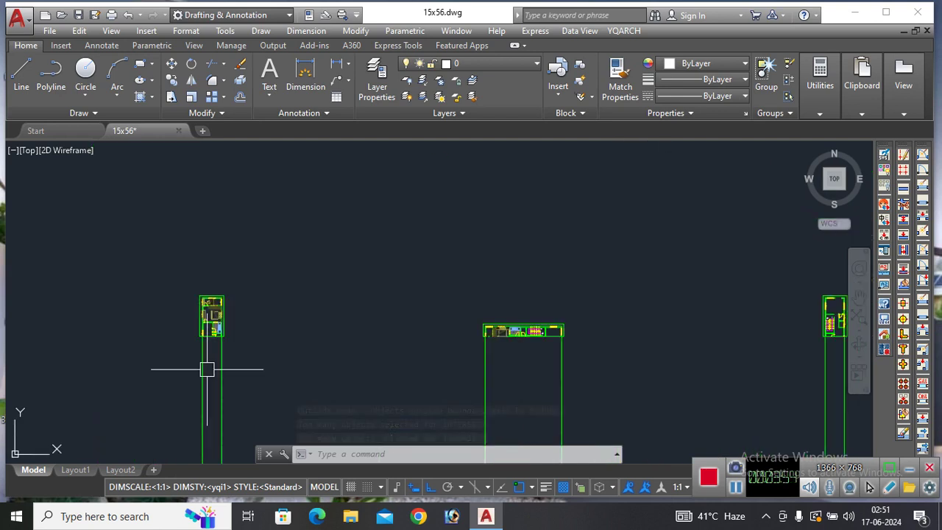
{"action": "scroll", "coordinate": [589, 309], "scroll_direction": "down", "scroll_amount": 2}
{"action": "scroll", "coordinate": [787, 298], "scroll_direction": "up", "scroll_amount": 2}
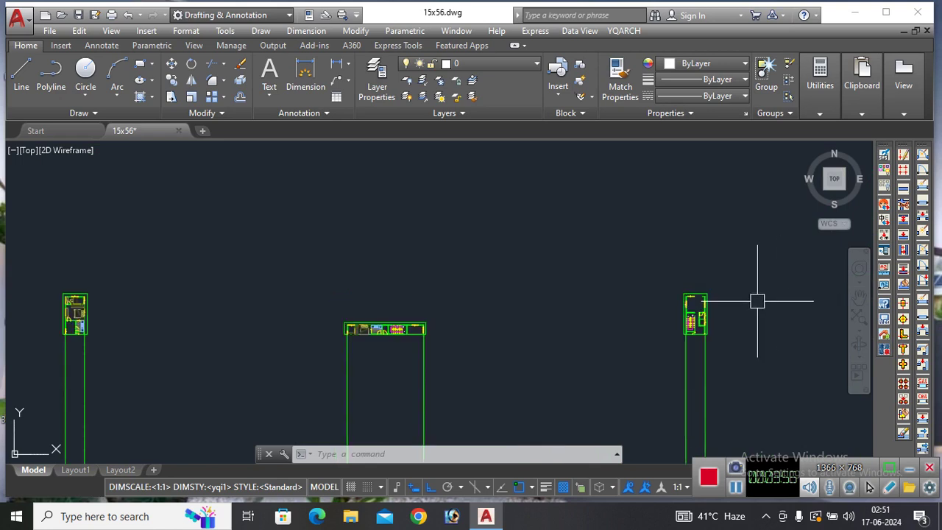
{"action": "scroll", "coordinate": [616, 317], "scroll_direction": "down", "scroll_amount": 3}
{"action": "scroll", "coordinate": [705, 365], "scroll_direction": "up", "scroll_amount": 3}
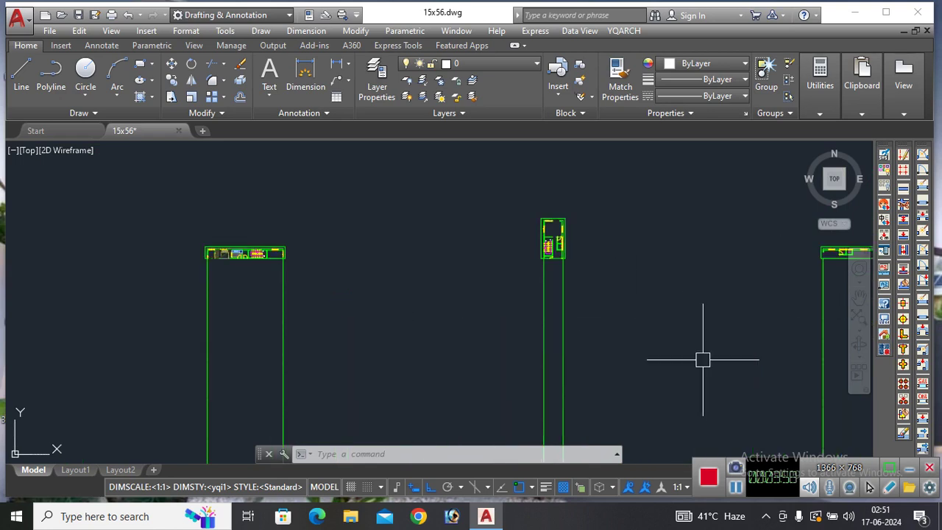
{"action": "scroll", "coordinate": [553, 312], "scroll_direction": "down", "scroll_amount": 4}
{"action": "mouse_move", "coordinate": [547, 270]}
{"action": "middle_mouse_down"}
{"action": "mouse_move", "coordinate": [520, 172]}
{"action": "mouse_move", "coordinate": [543, 279]}
{"action": "middle_mouse_up"}
{"action": "scroll", "coordinate": [467, 248], "scroll_direction": "up", "scroll_amount": 2}
{"action": "scroll", "coordinate": [626, 315], "scroll_direction": "down", "scroll_amount": 4}
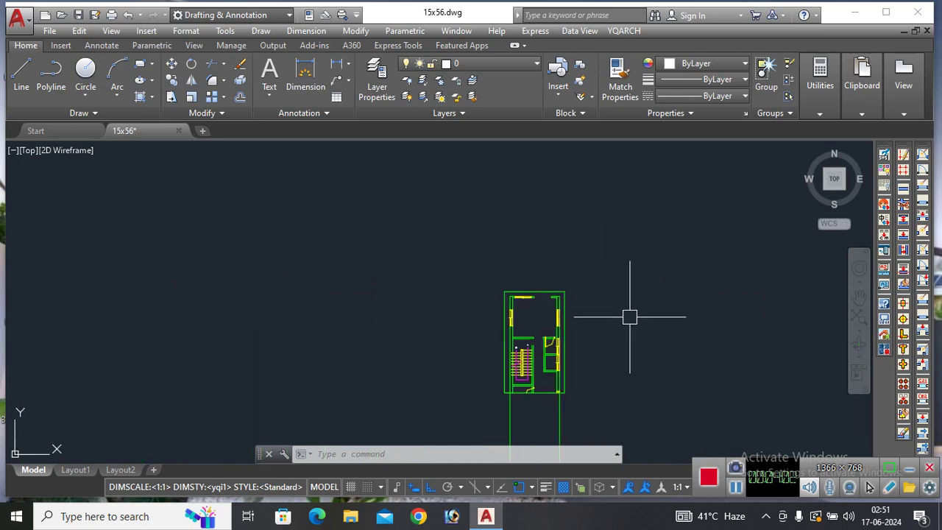
{"action": "scroll", "coordinate": [560, 331], "scroll_direction": "up", "scroll_amount": 3}
{"action": "scroll", "coordinate": [530, 405], "scroll_direction": "down", "scroll_amount": 4}
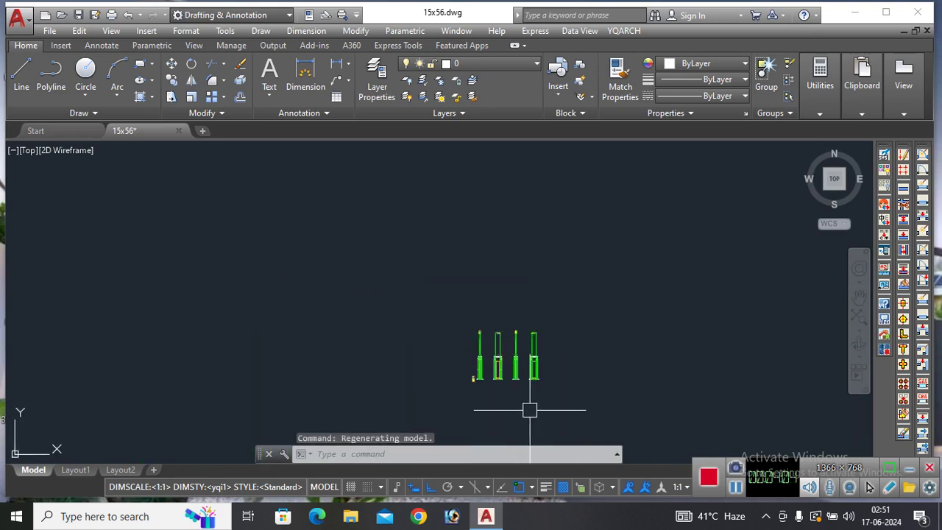
{"action": "scroll", "coordinate": [521, 370], "scroll_direction": "up", "scroll_amount": 3}
{"action": "scroll", "coordinate": [519, 367], "scroll_direction": "up", "scroll_amount": 2}
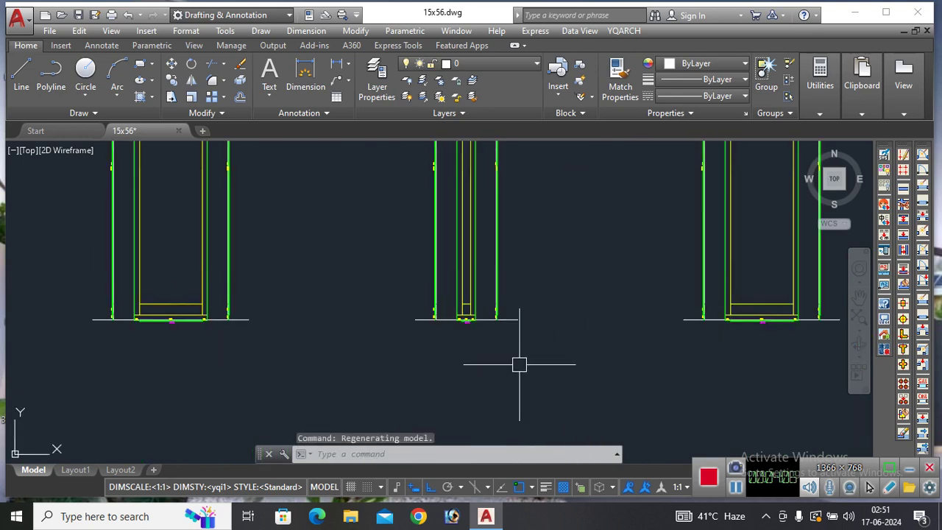
{"action": "scroll", "coordinate": [521, 364], "scroll_direction": "down", "scroll_amount": 3}
{"action": "scroll", "coordinate": [662, 342], "scroll_direction": "down", "scroll_amount": 1}
{"action": "left_click", "coordinate": [679, 351]}
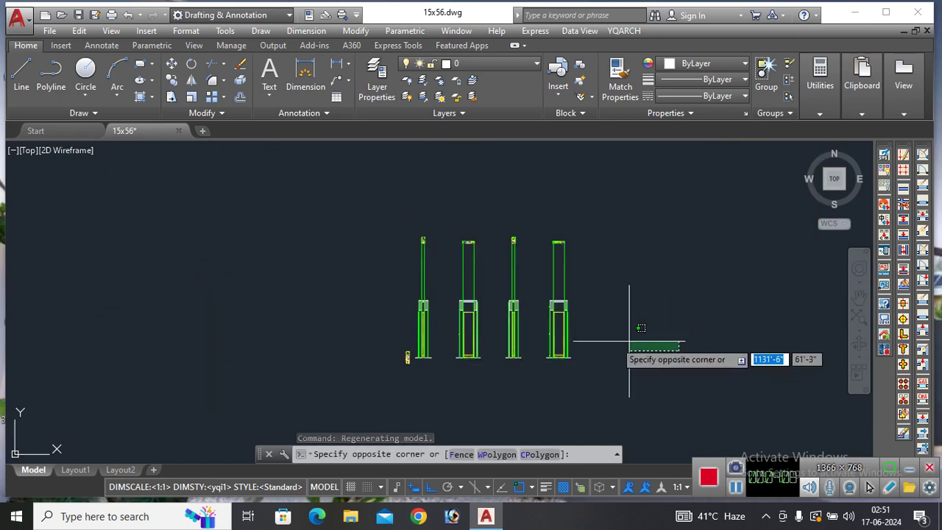
Erase the elevation strips and their index plans, then recentre on the floor plan
{"action": "left_click", "coordinate": [421, 221]}
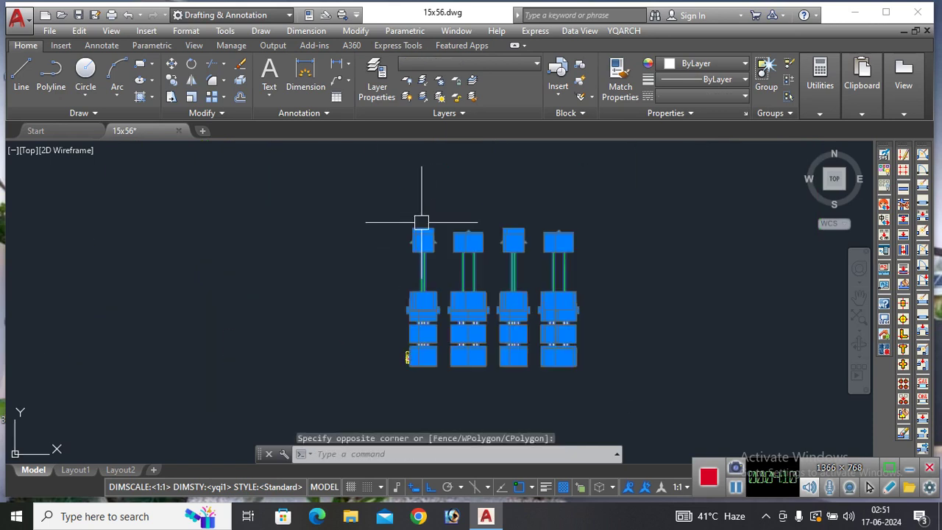
{"action": "key", "text": "Delete"}
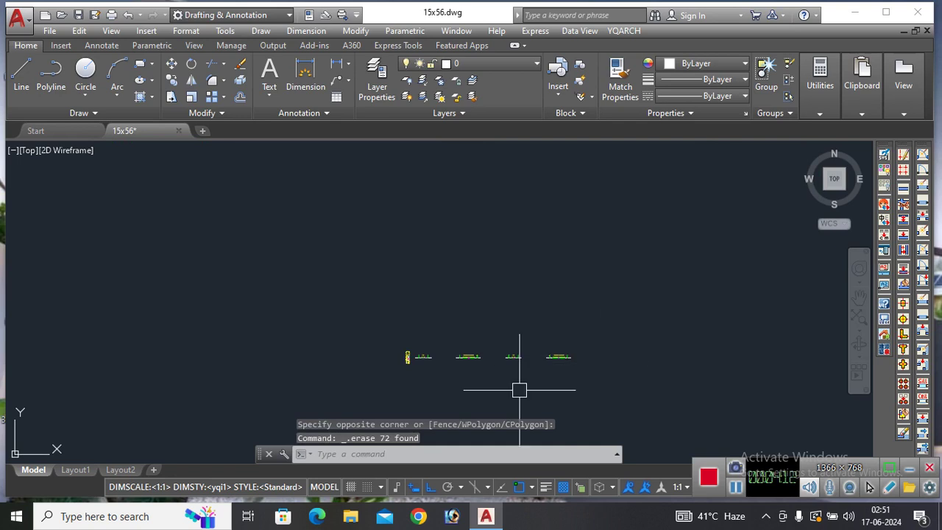
{"action": "scroll", "coordinate": [500, 371], "scroll_direction": "up", "scroll_amount": 4}
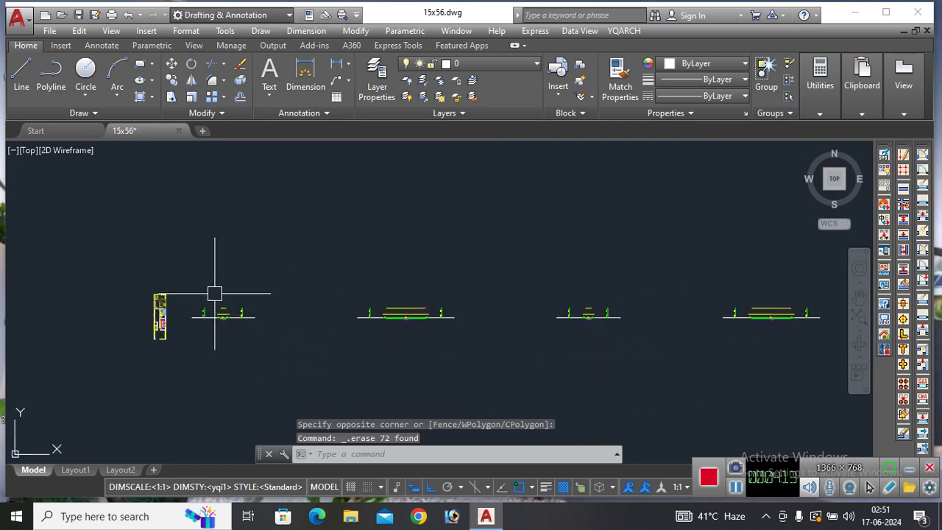
{"action": "left_click_drag", "start_coordinate": [197, 298], "coordinate": [728, 287]}
{"action": "left_click", "coordinate": [828, 353]}
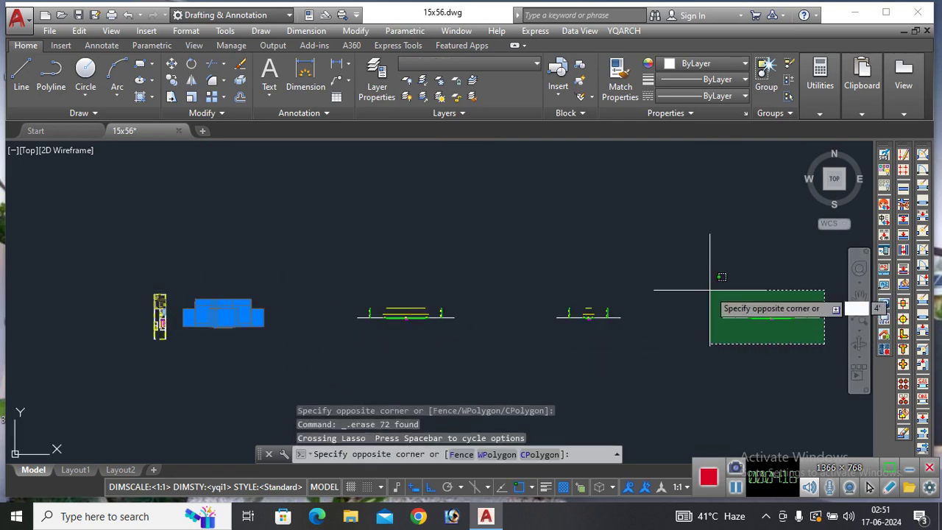
{"action": "left_click", "coordinate": [330, 276]}
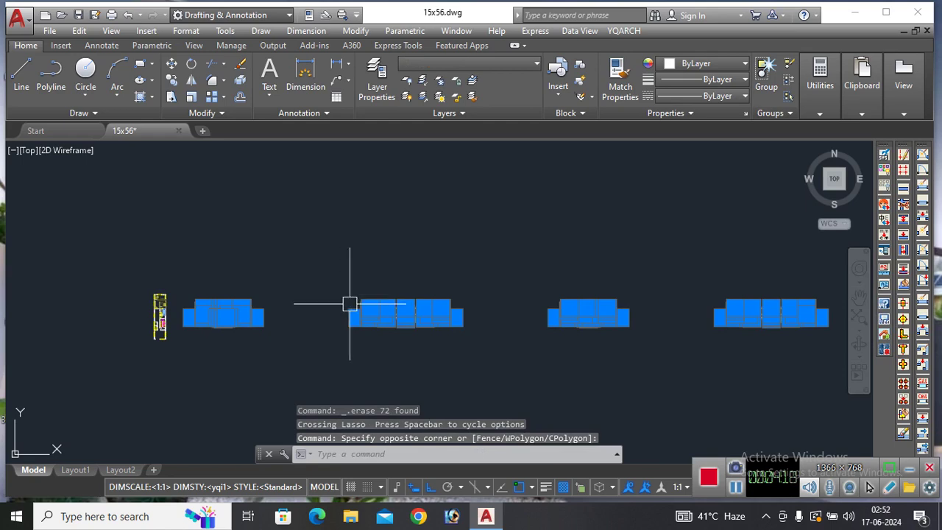
{"action": "key", "text": "Delete"}
{"action": "middle_click_drag", "start_coordinate": [439, 270], "coordinate": [437, 311]}
{"action": "scroll", "coordinate": [329, 212], "scroll_direction": "up", "scroll_amount": 5}
{"action": "scroll", "coordinate": [329, 211], "scroll_direction": "up", "scroll_amount": 4}
{"action": "mouse_move", "coordinate": [343, 206]}
{"action": "middle_mouse_down"}
{"action": "mouse_move", "coordinate": [508, 359]}
{"action": "mouse_move", "coordinate": [422, 421]}
{"action": "middle_mouse_up"}
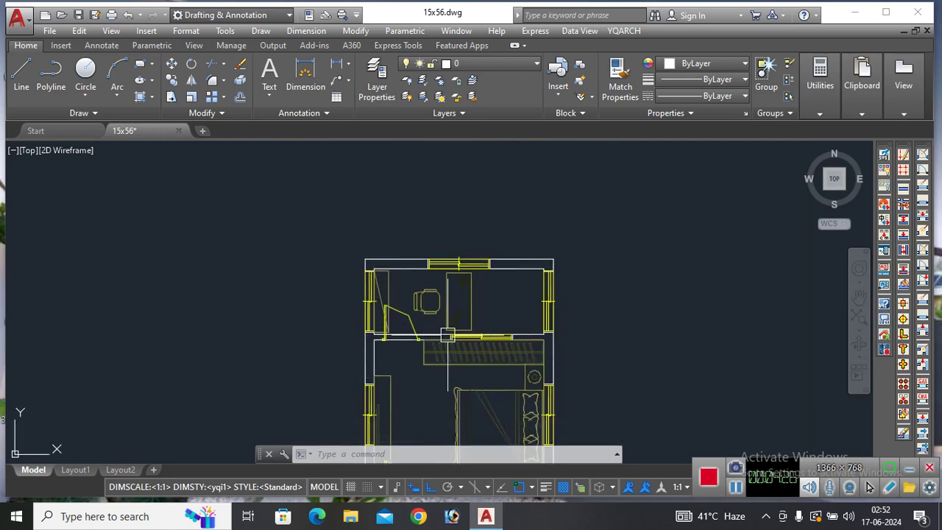
{"action": "scroll", "coordinate": [450, 250], "scroll_direction": "up", "scroll_amount": 4}
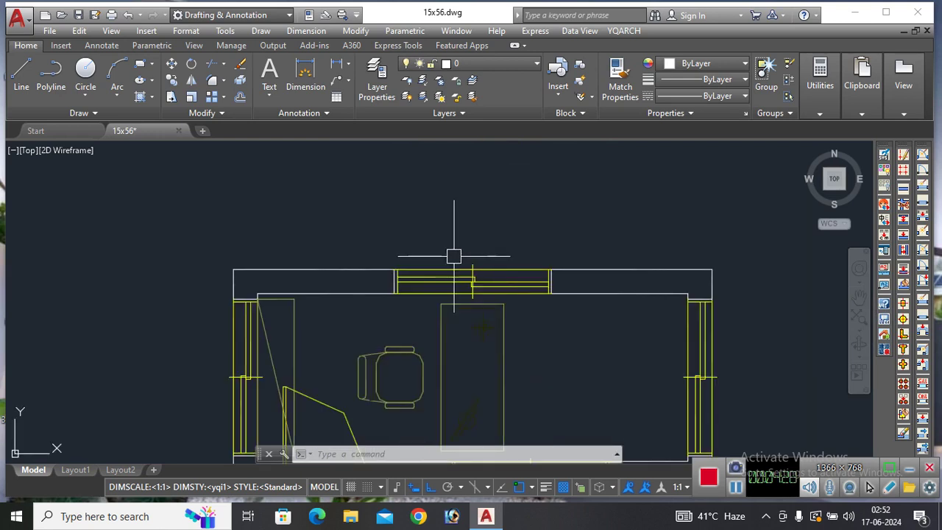
{"action": "scroll", "coordinate": [467, 262], "scroll_direction": "down", "scroll_amount": 2}
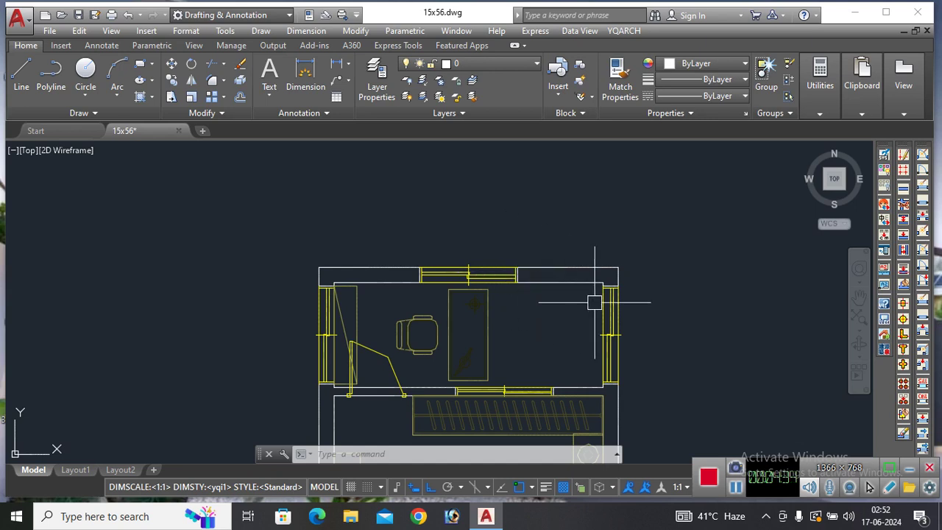
{"action": "mouse_move", "coordinate": [834, 179]}
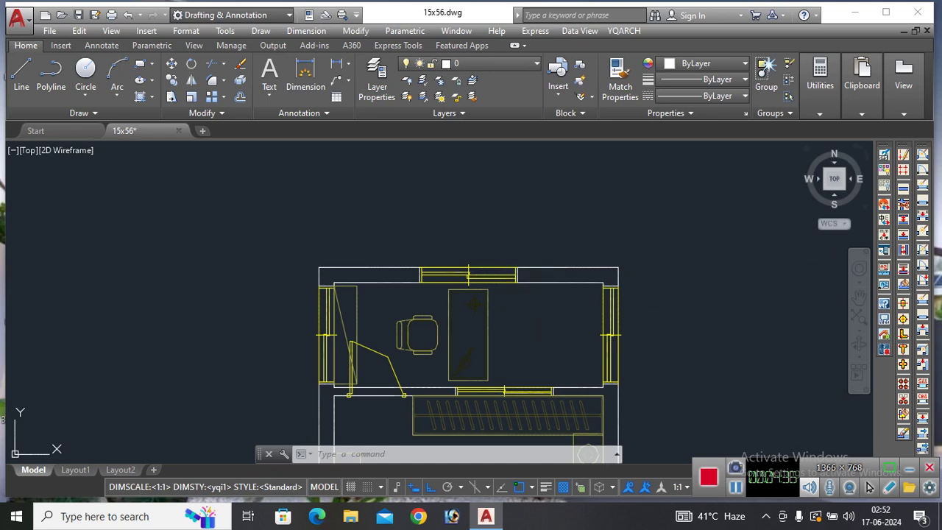
{"action": "left_click", "coordinate": [884, 153]}
Draw a dashed axis line along the top wall from its left to right corner
{"action": "scroll", "coordinate": [324, 235], "scroll_direction": "up", "scroll_amount": 5}
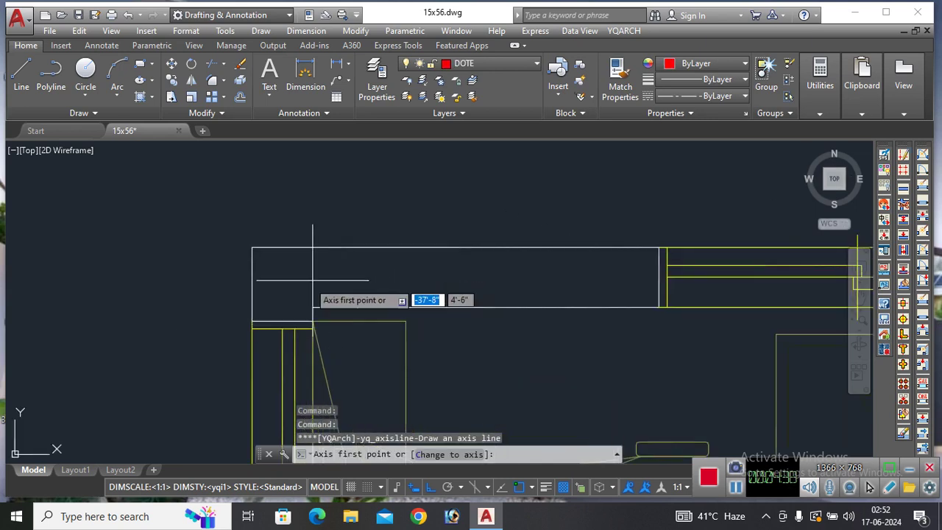
{"action": "left_click", "coordinate": [498, 253]}
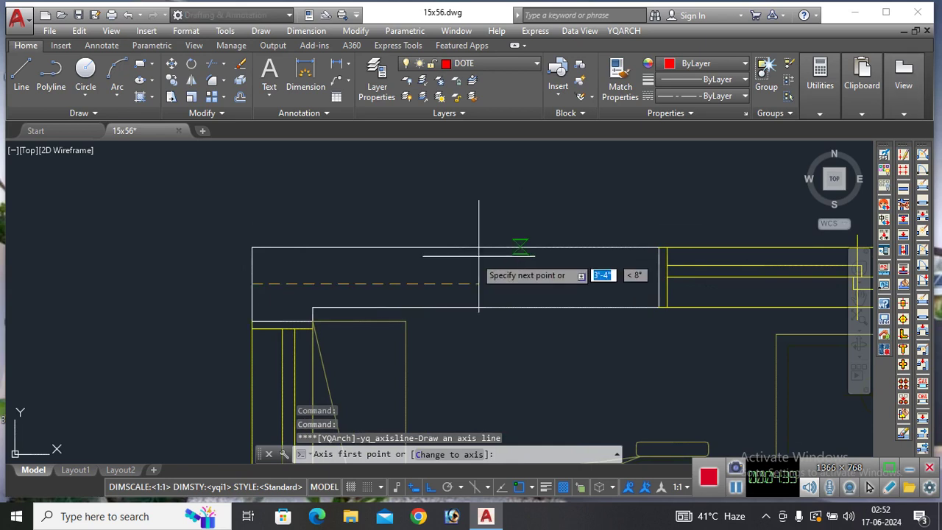
{"action": "scroll", "coordinate": [442, 309], "scroll_direction": "down", "scroll_amount": 4}
{"action": "left_click", "coordinate": [772, 304]}
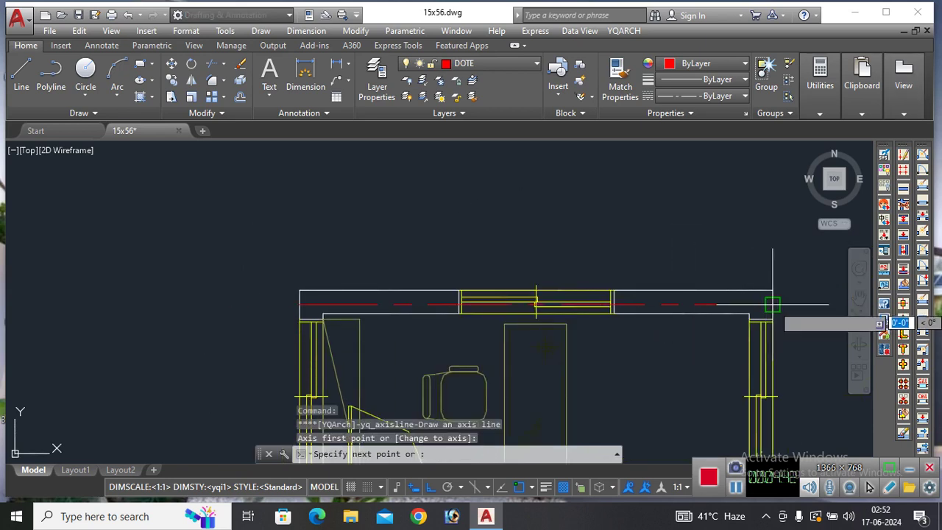
{"action": "key", "text": "Return"}
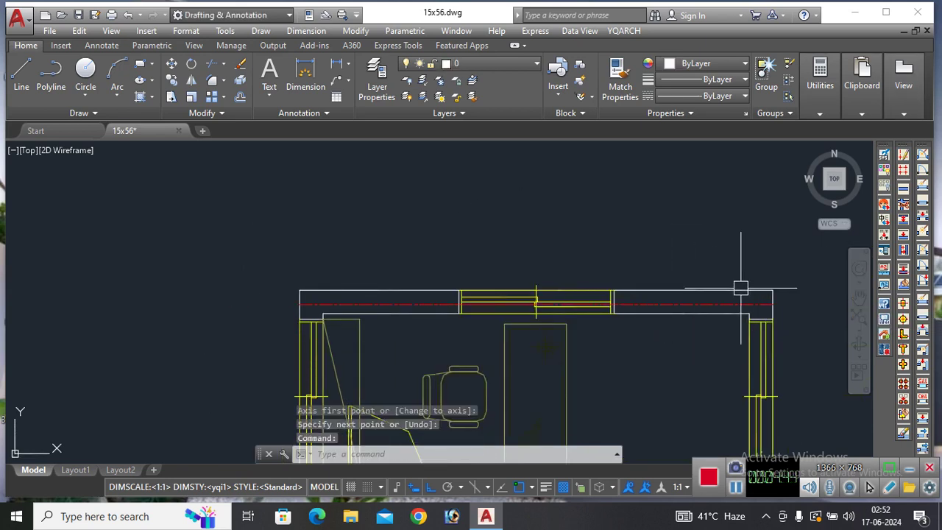
{"action": "scroll", "coordinate": [761, 336], "scroll_direction": "down", "scroll_amount": 6}
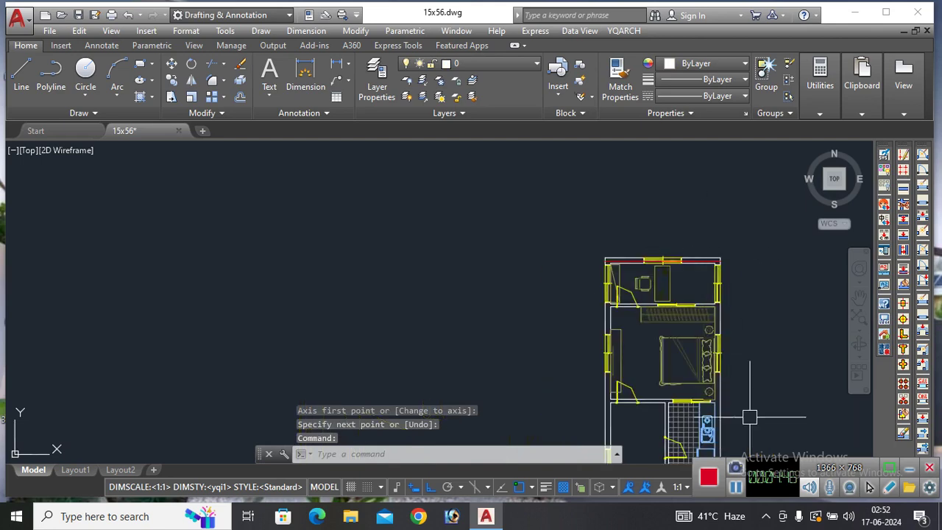
{"action": "scroll", "coordinate": [732, 422], "scroll_direction": "up", "scroll_amount": 2}
{"action": "scroll", "coordinate": [658, 410], "scroll_direction": "up", "scroll_amount": 5}
{"action": "middle_click_drag", "start_coordinate": [662, 420], "coordinate": [656, 301]}
{"action": "scroll", "coordinate": [656, 378], "scroll_direction": "down", "scroll_amount": 1}
{"action": "key", "text": "Return"}
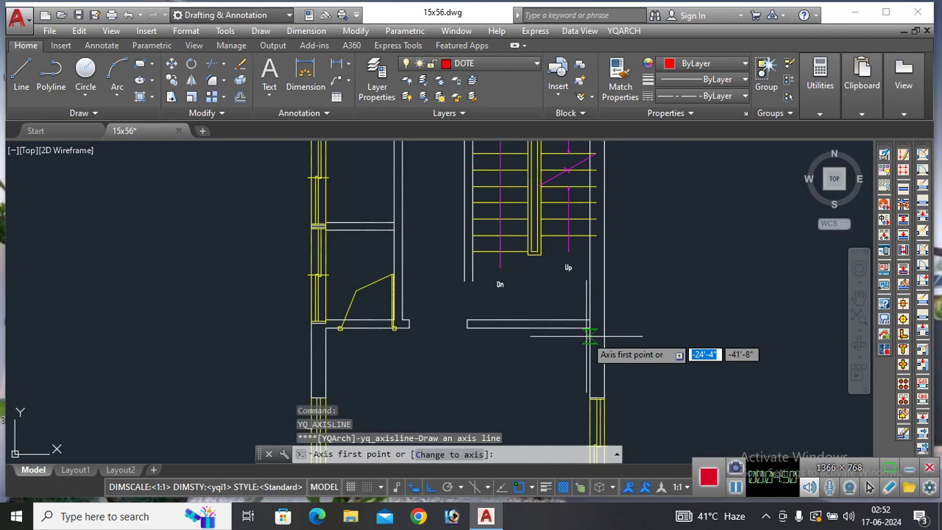
Draw a vertical axis line from the house's bottom-right wall corner up to the top wall
{"action": "scroll", "coordinate": [597, 372], "scroll_direction": "down", "scroll_amount": 1}
{"action": "scroll", "coordinate": [578, 235], "scroll_direction": "down", "scroll_amount": 1}
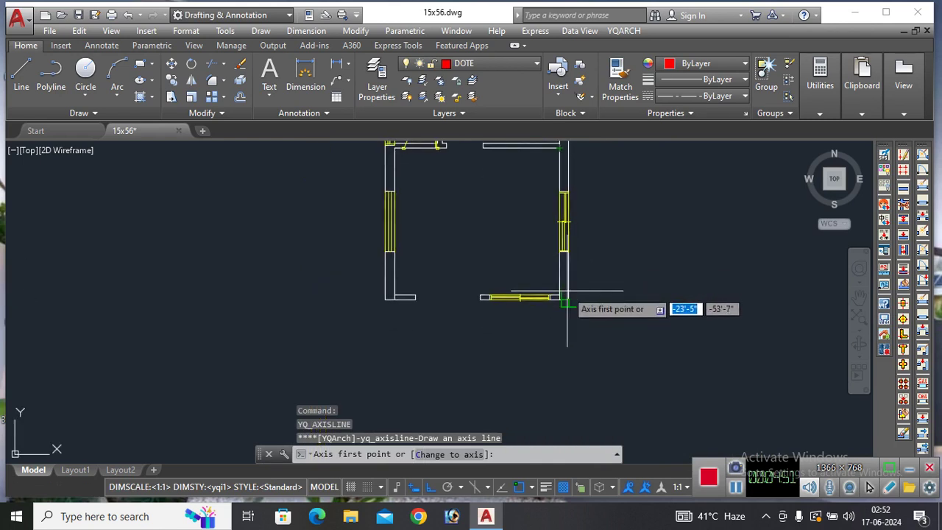
{"action": "scroll", "coordinate": [568, 302], "scroll_direction": "up", "scroll_amount": 2}
{"action": "scroll", "coordinate": [569, 302], "scroll_direction": "up", "scroll_amount": 1}
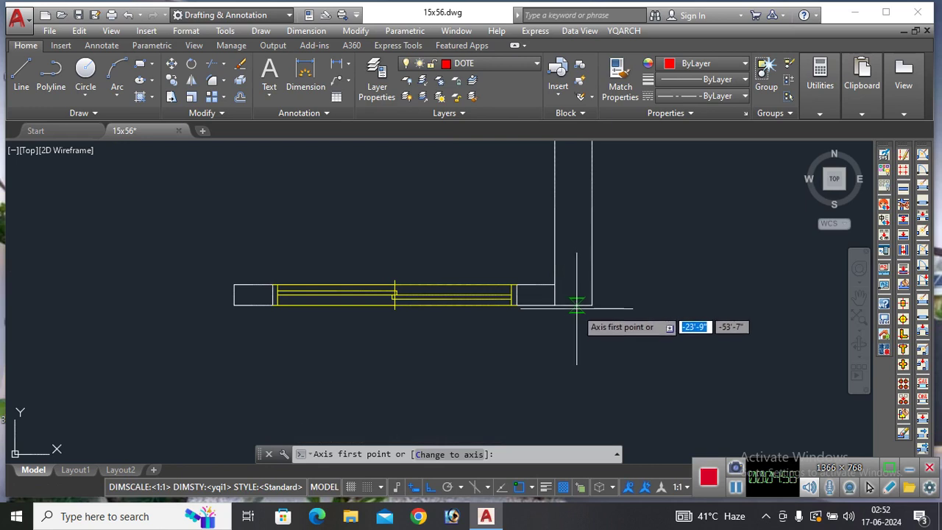
{"action": "left_click", "coordinate": [571, 303]}
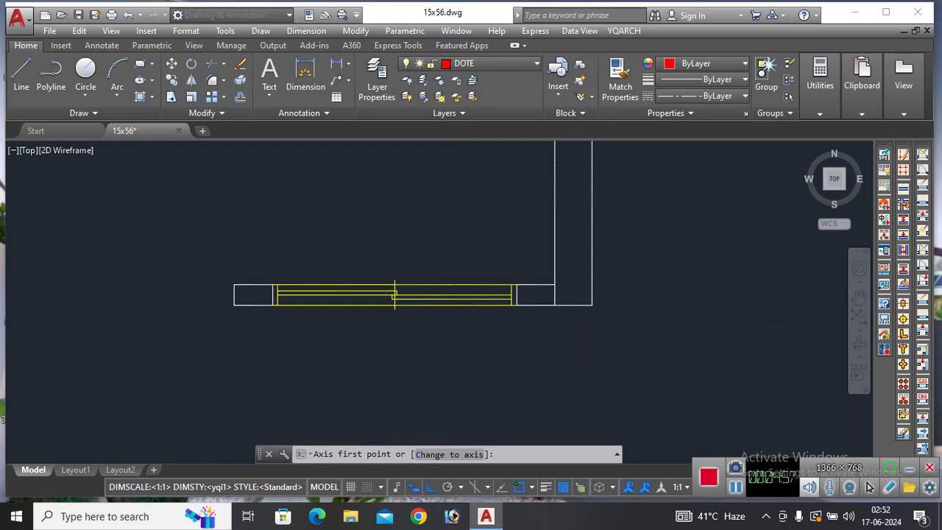
{"action": "scroll", "coordinate": [620, 312], "scroll_direction": "down", "scroll_amount": 3}
{"action": "scroll", "coordinate": [625, 316], "scroll_direction": "down", "scroll_amount": 2}
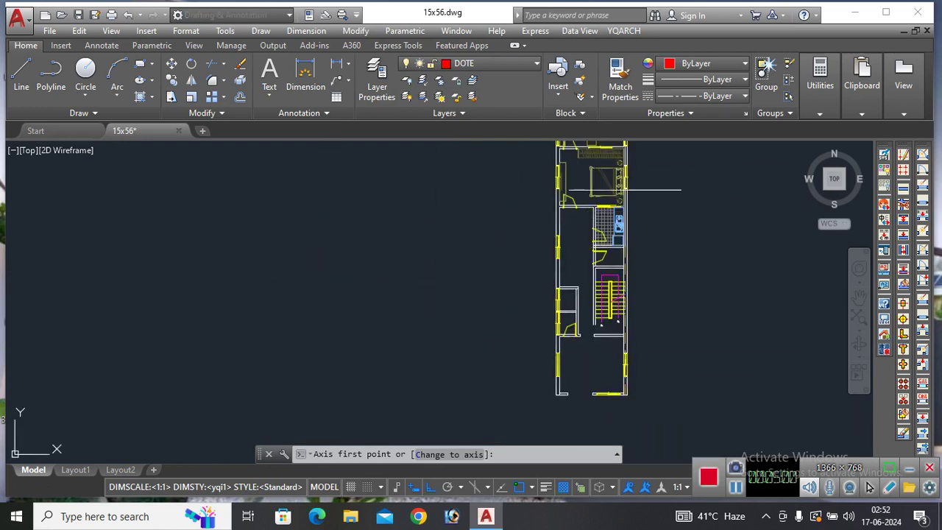
{"action": "scroll", "coordinate": [626, 190], "scroll_direction": "up", "scroll_amount": 1}
{"action": "scroll", "coordinate": [629, 191], "scroll_direction": "up", "scroll_amount": 1}
{"action": "scroll", "coordinate": [640, 194], "scroll_direction": "up", "scroll_amount": 2}
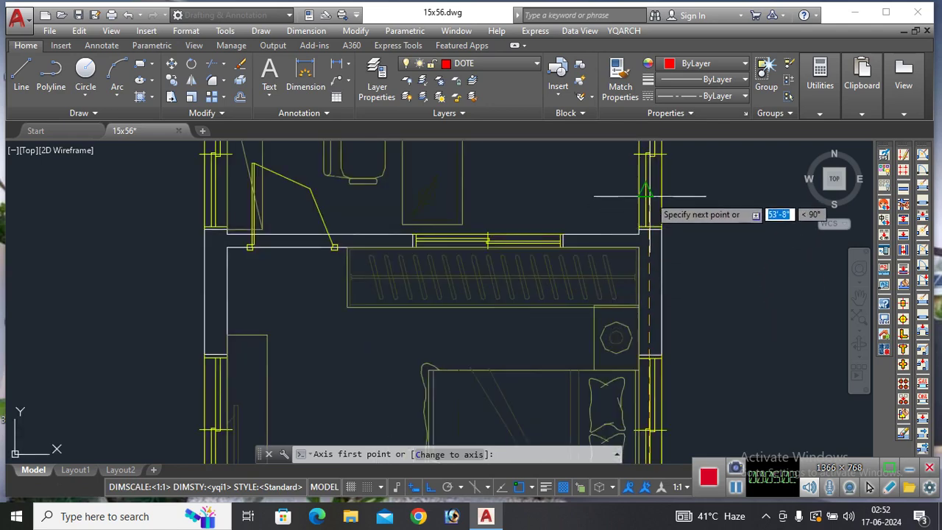
{"action": "middle_click_drag", "start_coordinate": [645, 196], "coordinate": [683, 336]}
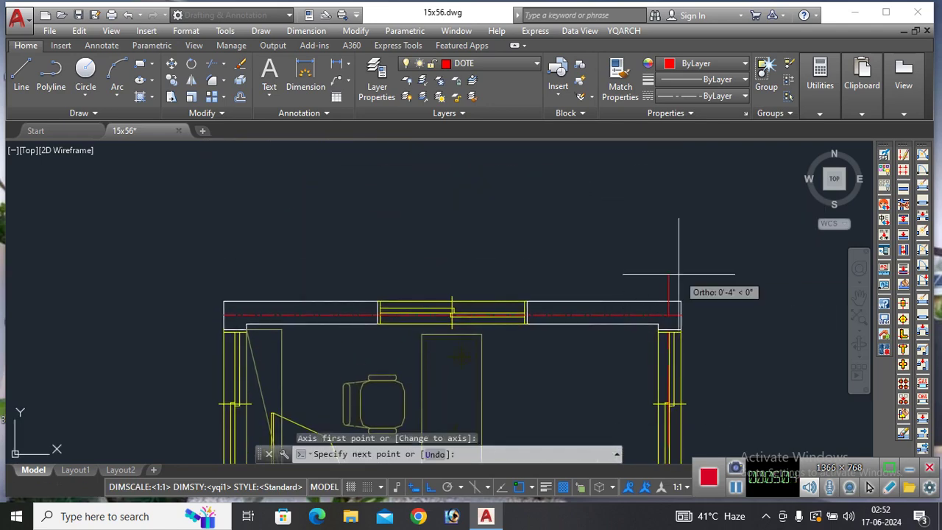
{"action": "key", "text": "Escape"}
Open the YQArch Grid Axis dialog showing breadths 4*130 and depths 125 120 120
{"action": "scroll", "coordinate": [566, 201], "scroll_direction": "down", "scroll_amount": 2}
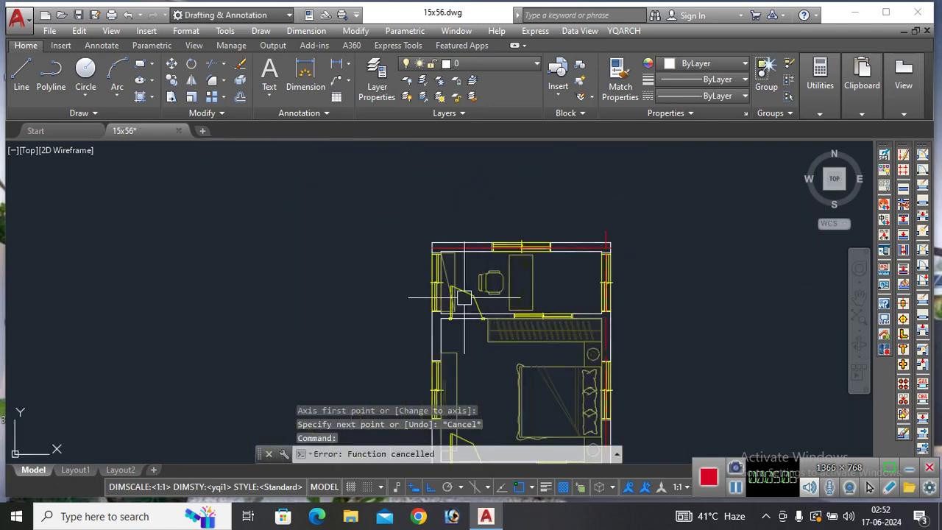
{"action": "scroll", "coordinate": [463, 297], "scroll_direction": "up", "scroll_amount": 4}
{"action": "mouse_move", "coordinate": [834, 179]}
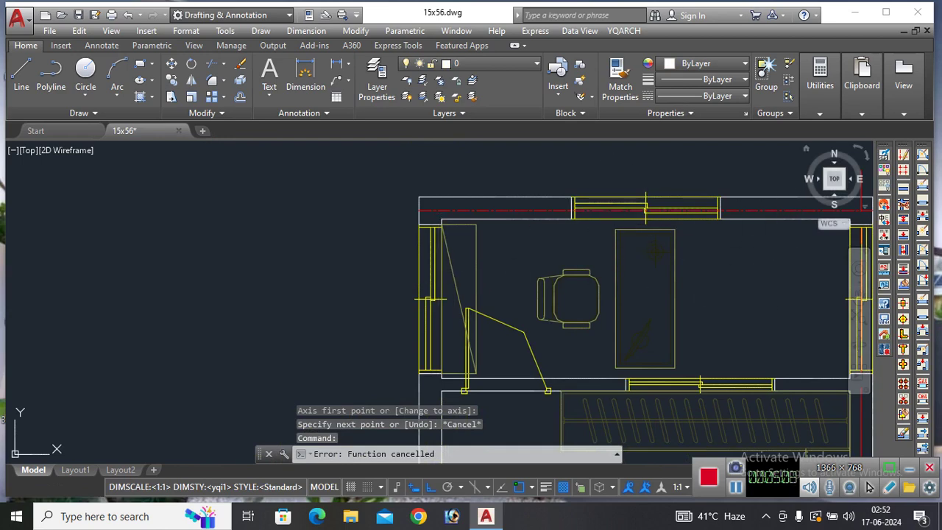
{"action": "left_click", "coordinate": [884, 154]}
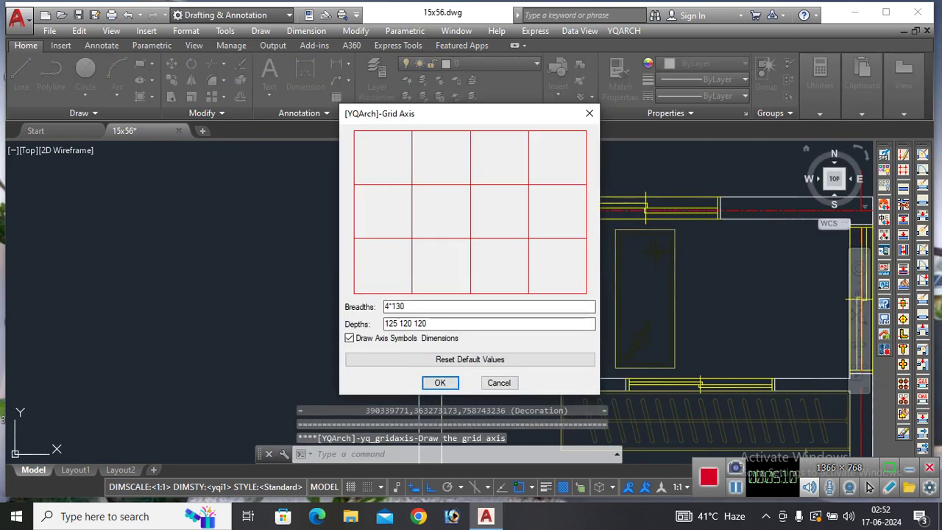
{"action": "left_click", "coordinate": [499, 383]}
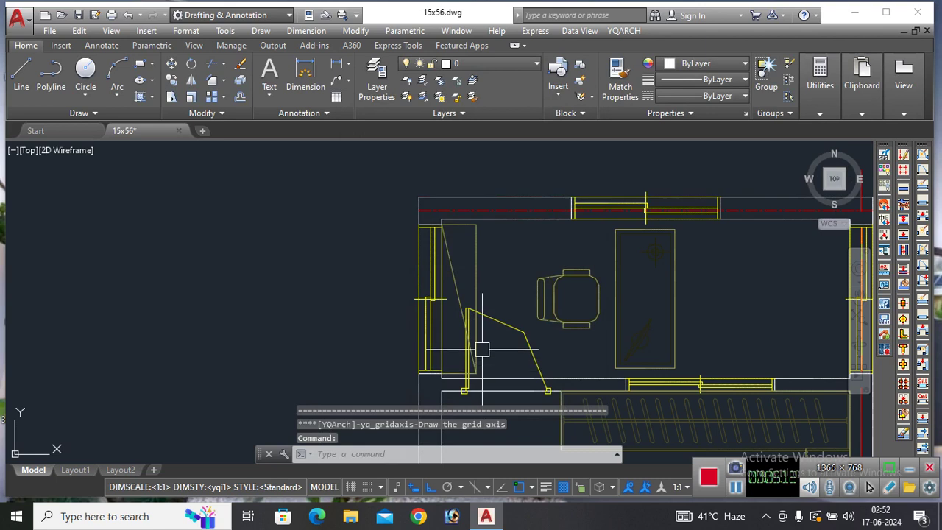
{"action": "key", "text": "Return"}
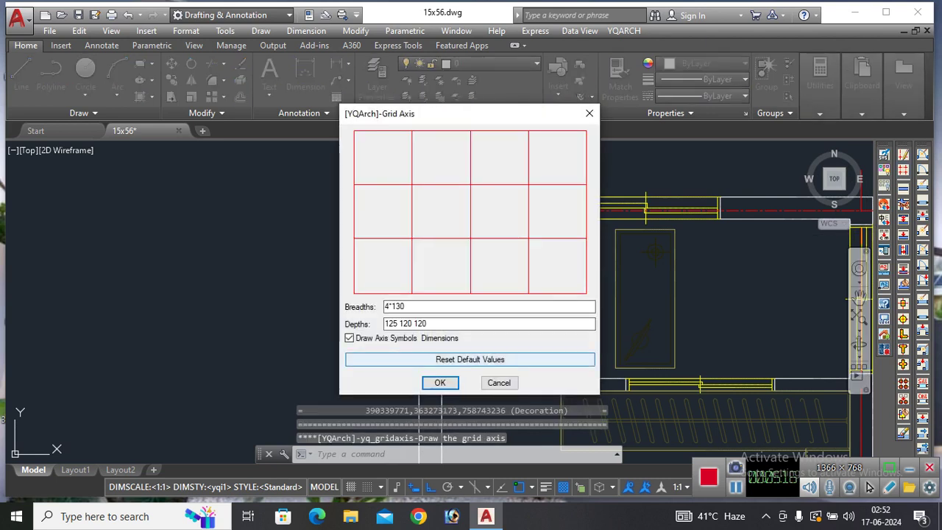
{"action": "left_click", "coordinate": [469, 359]}
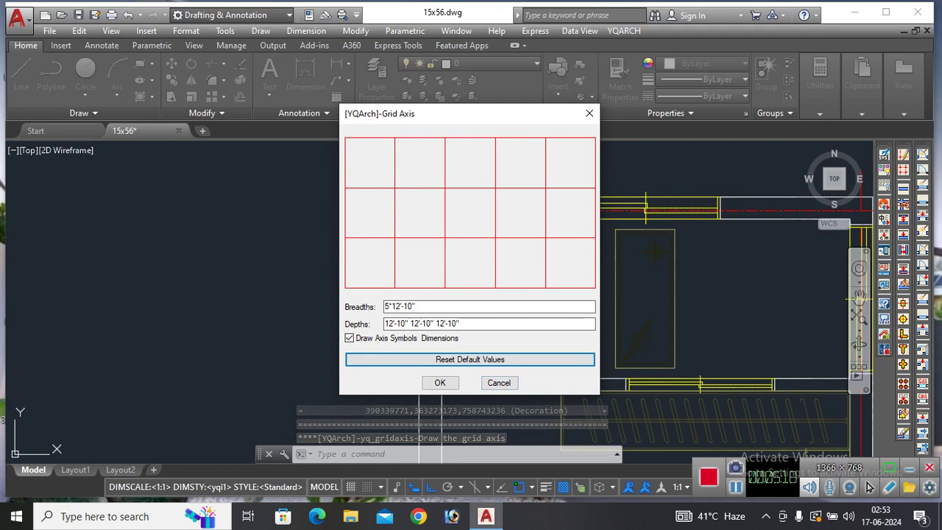
{"action": "left_click", "coordinate": [500, 382]}
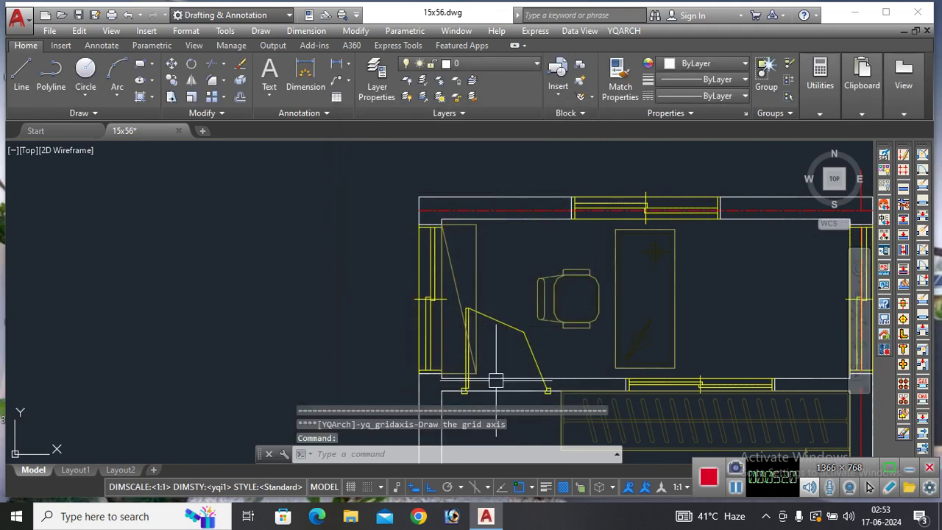
{"action": "scroll", "coordinate": [398, 298], "scroll_direction": "down", "scroll_amount": 4}
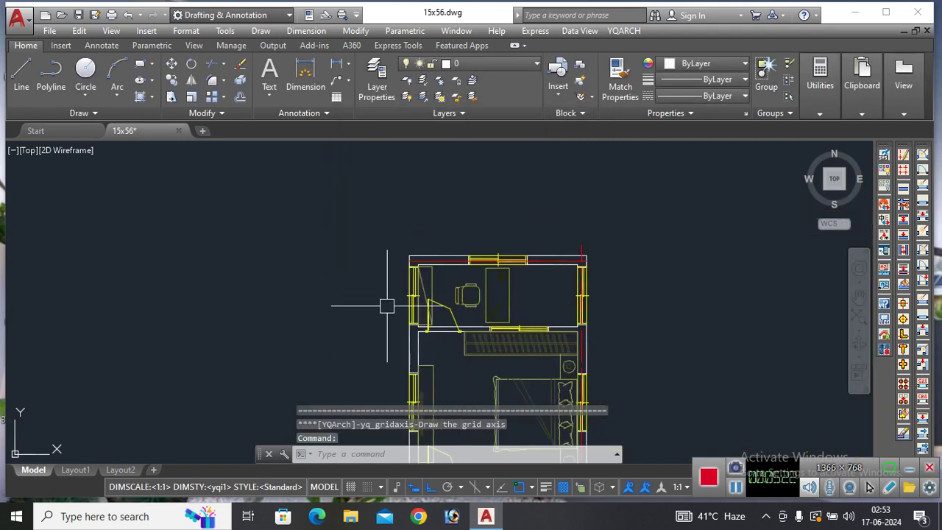
{"action": "scroll", "coordinate": [541, 276], "scroll_direction": "up", "scroll_amount": 2}
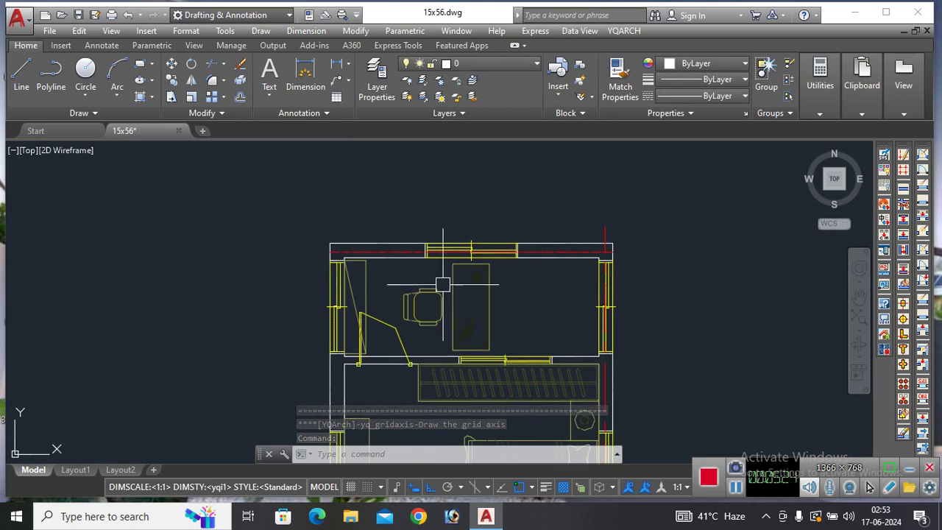